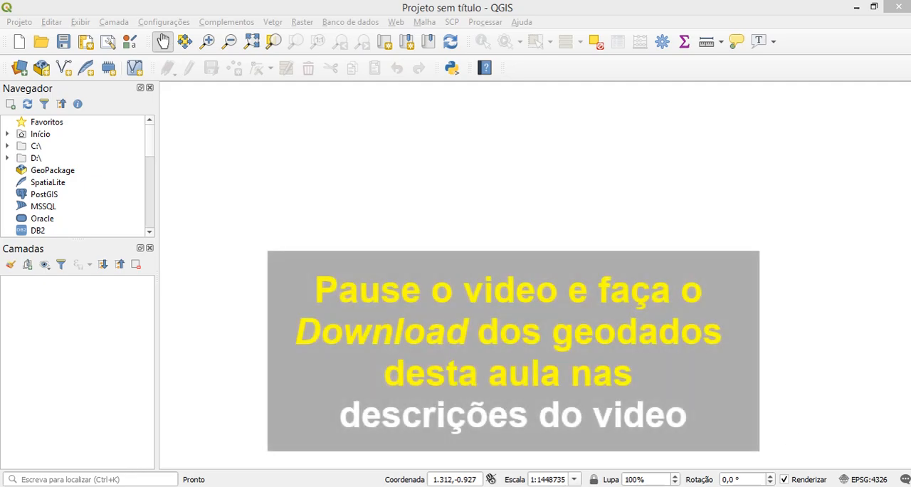
- Examine mde.tif, satelite_3m.tif and satelite_20m.tif in the "para drive" folder, and return to the empty QGIS project
{"action": "mouse_move", "coordinate": [635, 486]}
{"action": "mouse_move", "coordinate": [179, 486]}
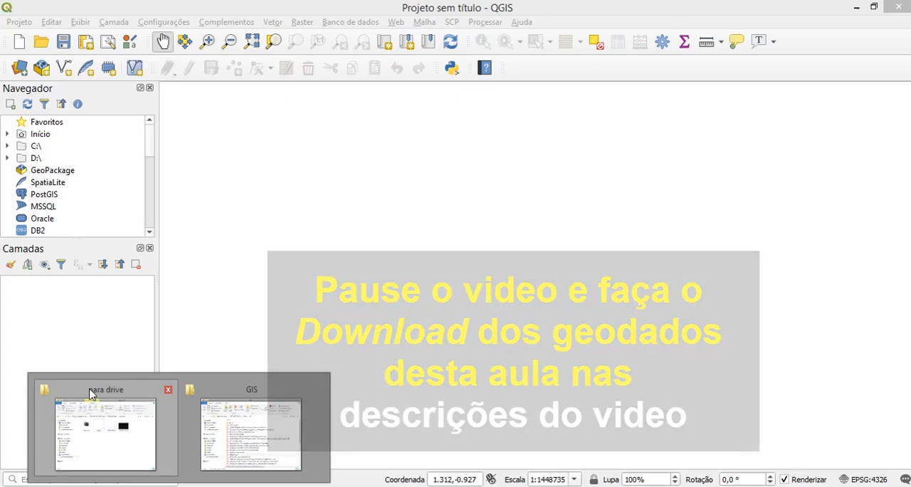
{"action": "left_click", "coordinate": [95, 392]}
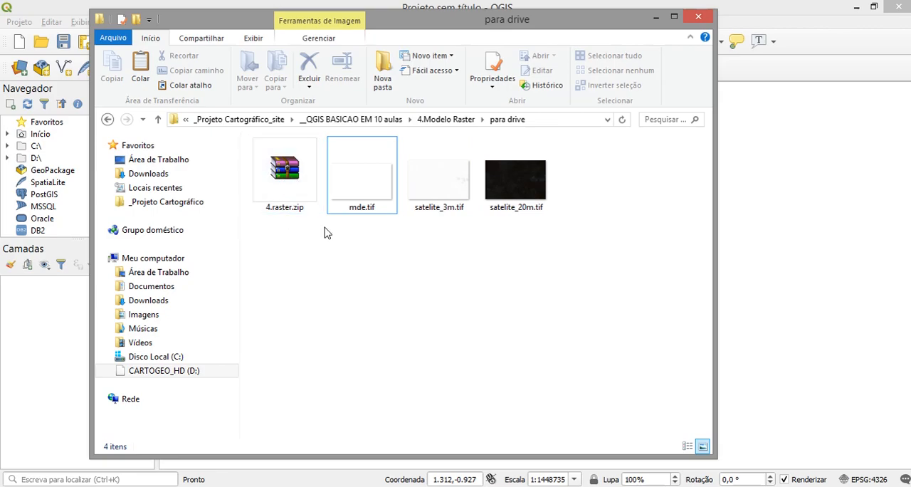
{"action": "left_click", "coordinate": [368, 230]}
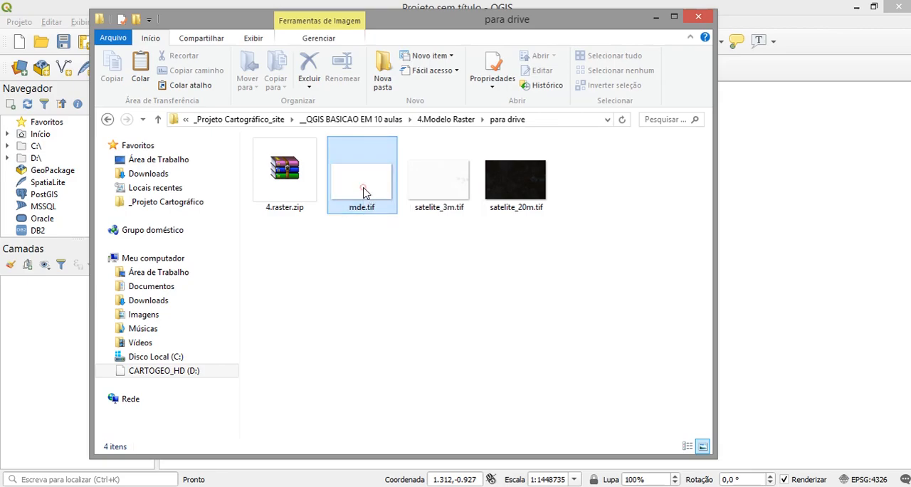
{"action": "left_click", "coordinate": [362, 191]}
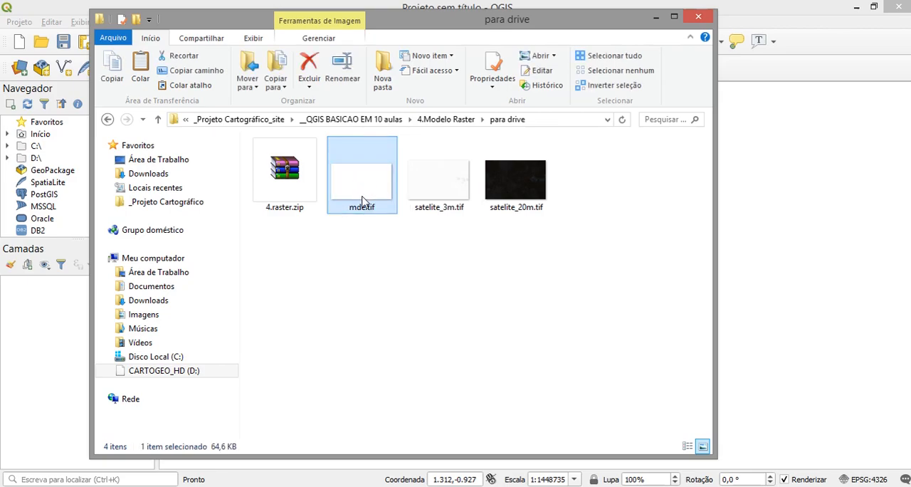
{"action": "left_click", "coordinate": [434, 191]}
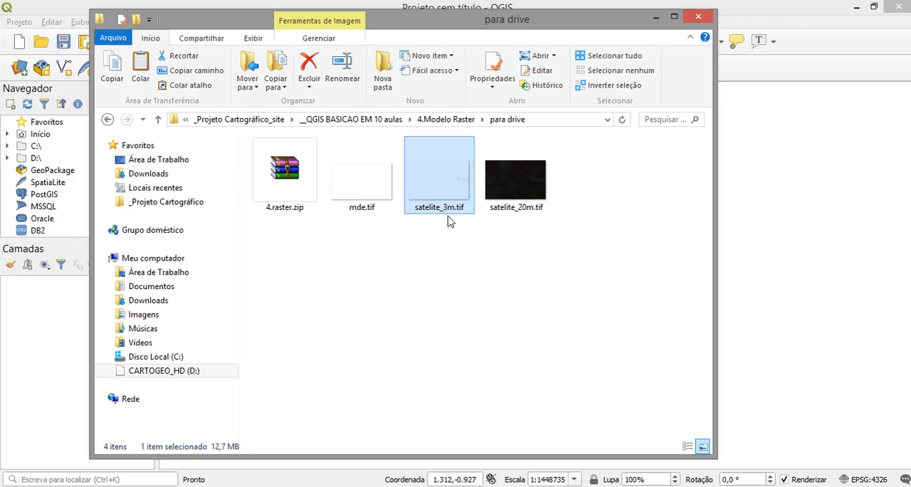
{"action": "left_click", "coordinate": [519, 197]}
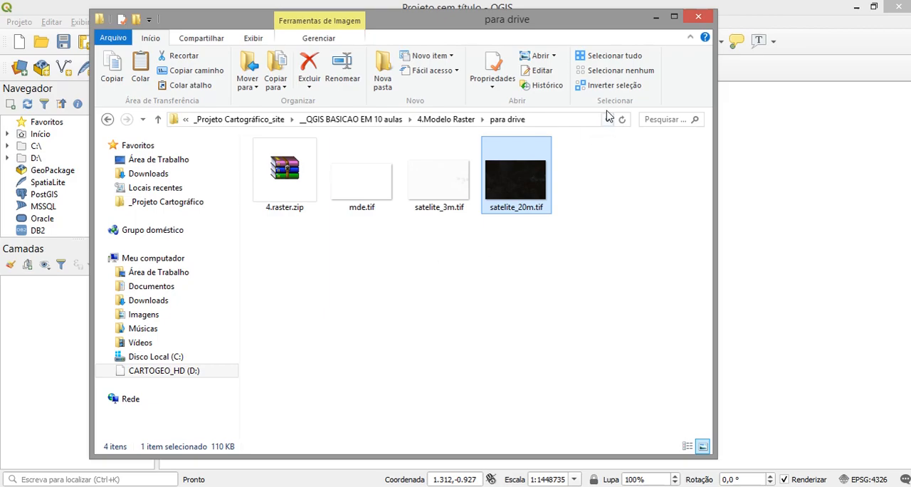
{"action": "left_click", "coordinate": [656, 20]}
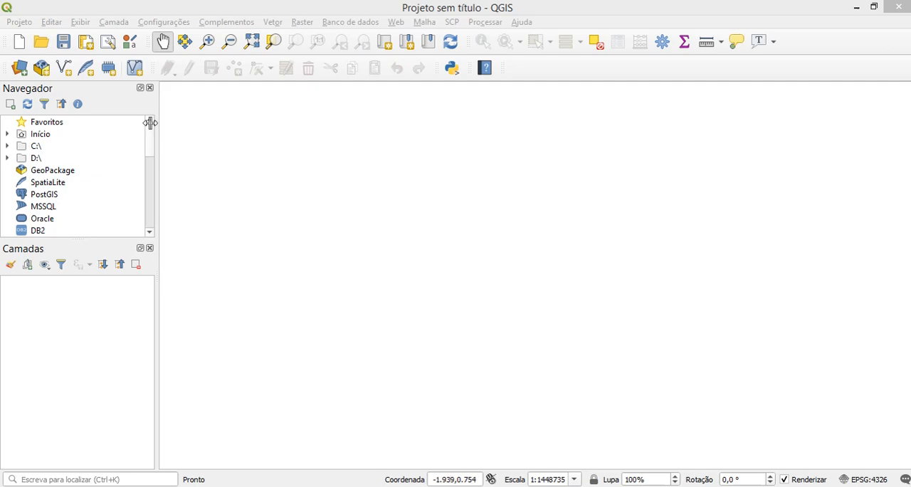
- Start adding a raster layer from file, browse to the "para drive" folder and filter the files to GeoTIFF
{"action": "left_click", "coordinate": [20, 71]}
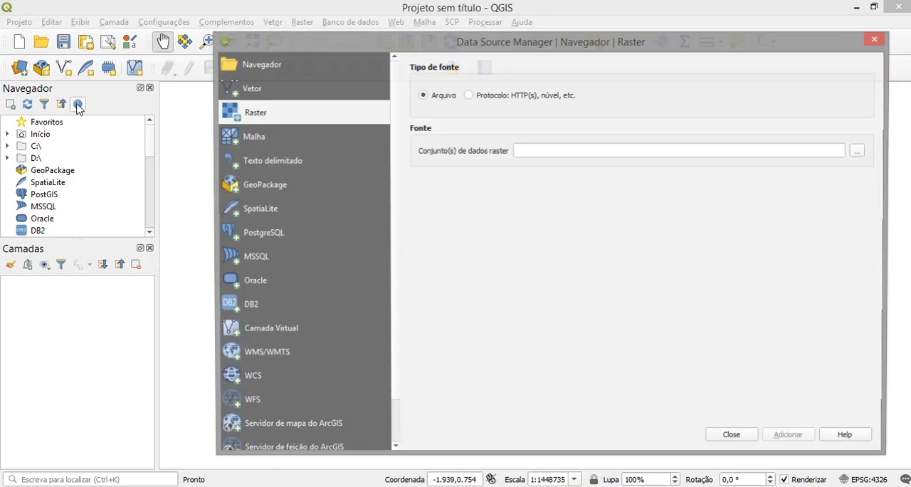
{"action": "left_click_drag", "start_coordinate": [468, 46], "coordinate": [335, 44]}
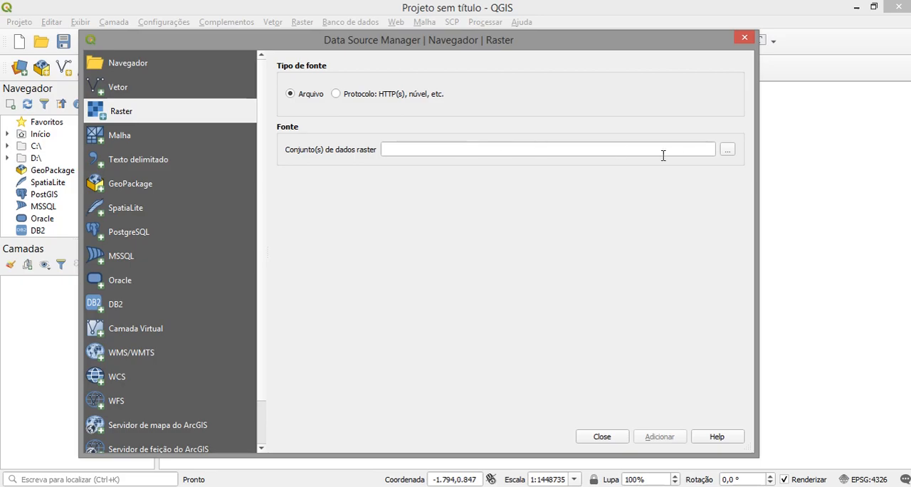
{"action": "left_click", "coordinate": [727, 152]}
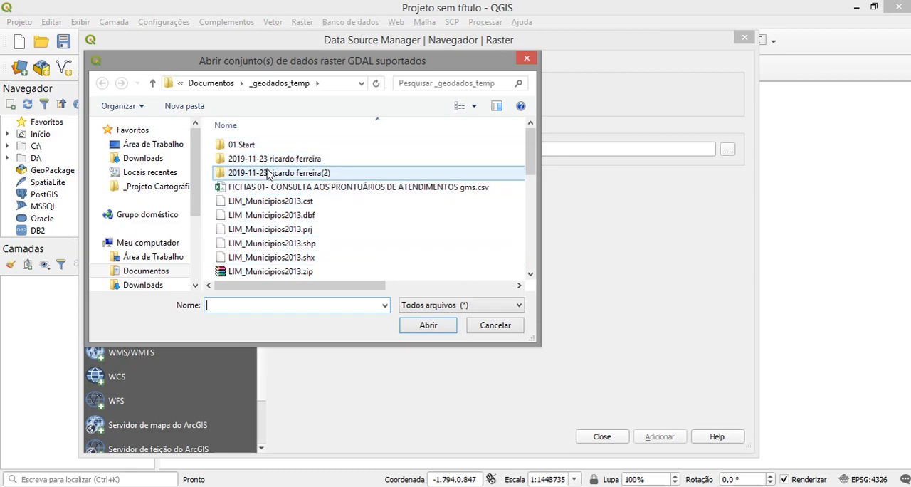
{"action": "left_click", "coordinate": [179, 187]}
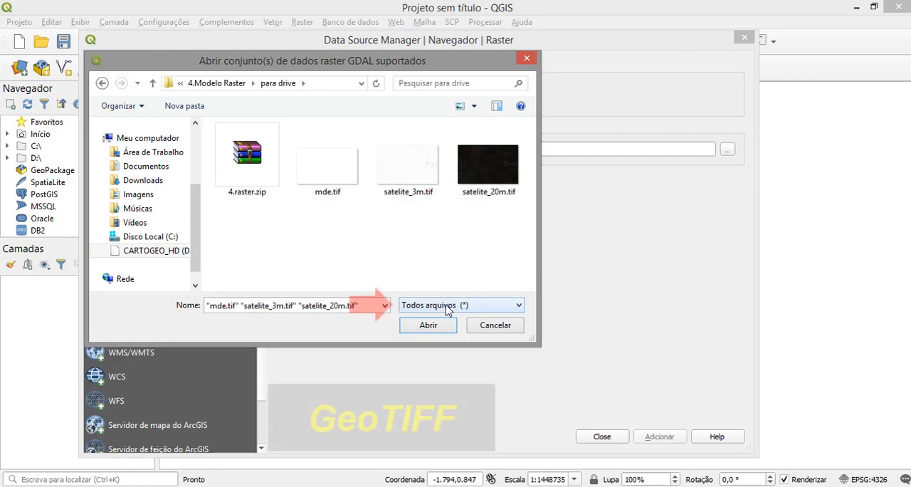
{"action": "left_click", "coordinate": [448, 308]}
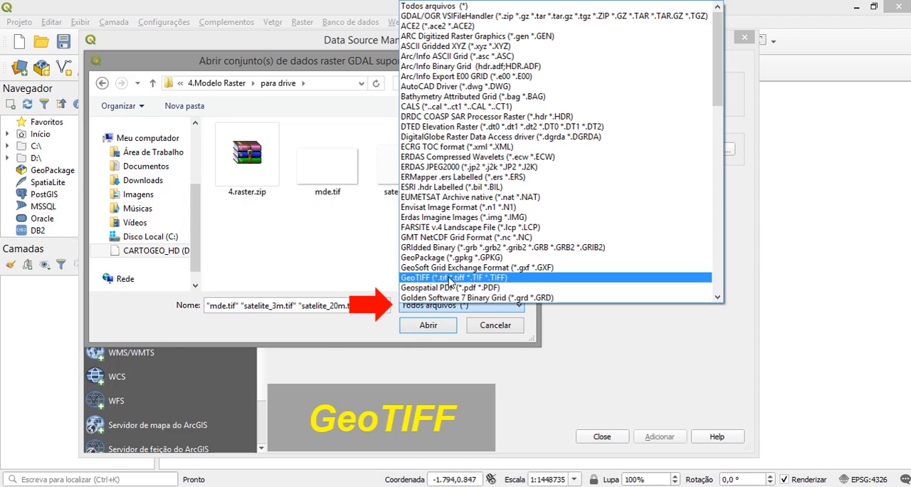
{"action": "left_click", "coordinate": [450, 277]}
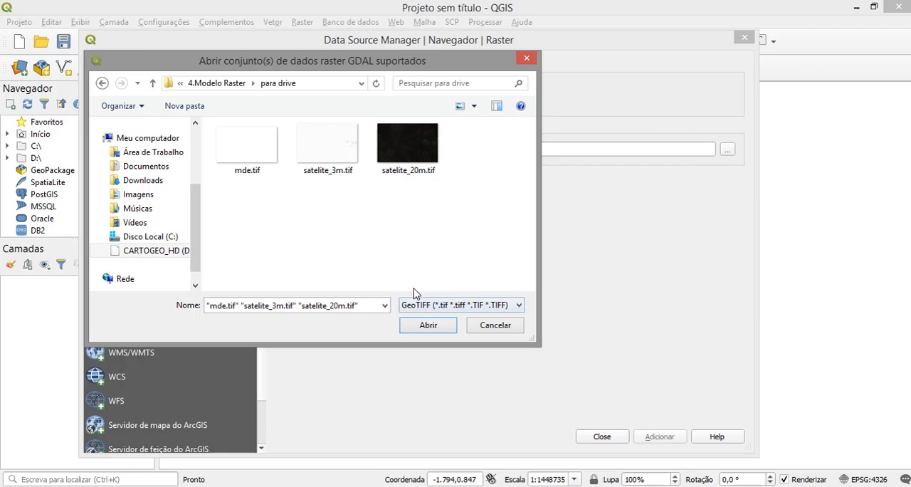
{"action": "left_click", "coordinate": [521, 306]}
{"action": "scroll", "coordinate": [461, 199], "scroll_direction": "up", "scroll_amount": 7}
{"action": "scroll", "coordinate": [461, 162], "scroll_direction": "down", "scroll_amount": 13}
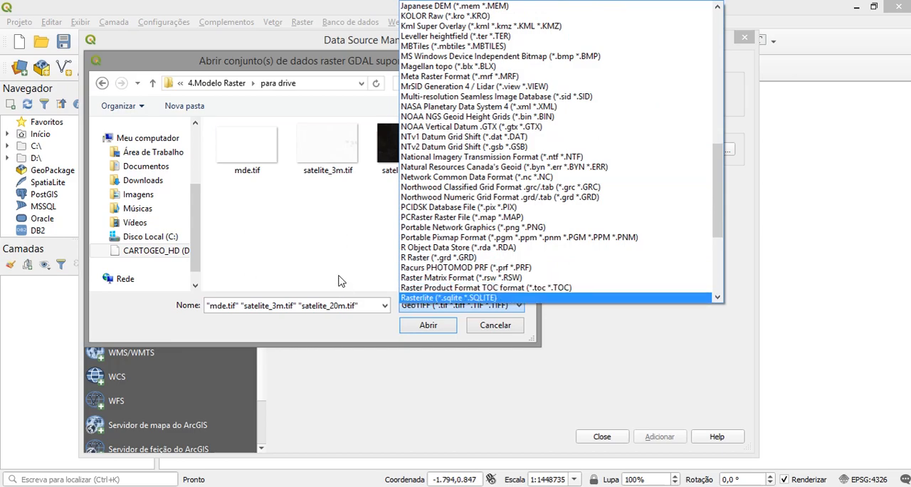
{"action": "left_click", "coordinate": [343, 266]}
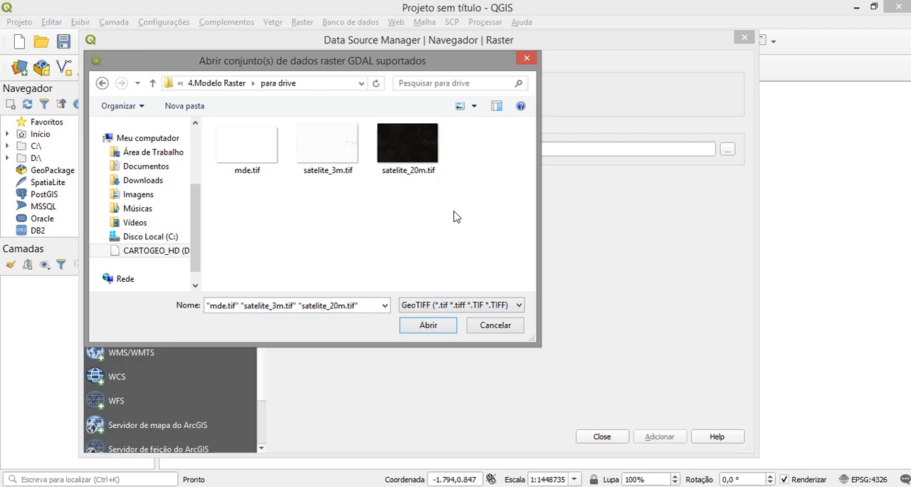
- Add mde.tif, satelite_3m.tif and satelite_20m.tif to the project as raster layers and close the data source manager
{"action": "left_click_drag", "start_coordinate": [453, 213], "coordinate": [241, 145]}
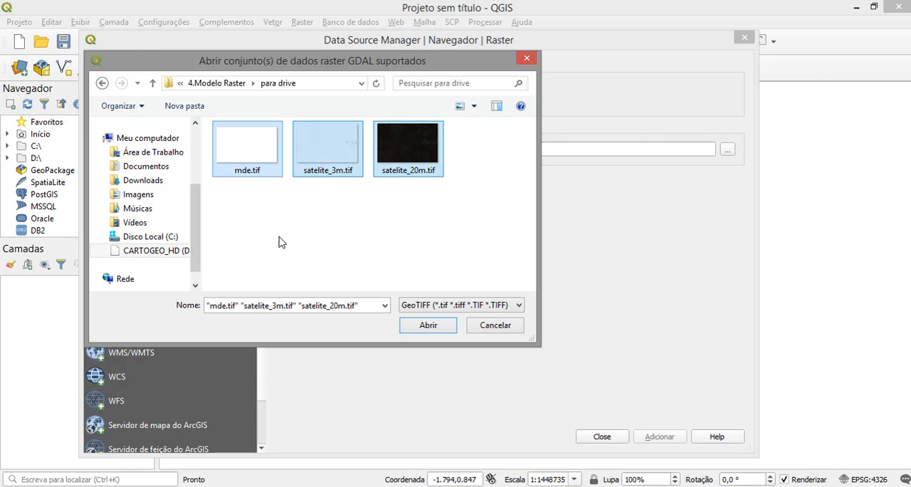
{"action": "left_click", "coordinate": [428, 328]}
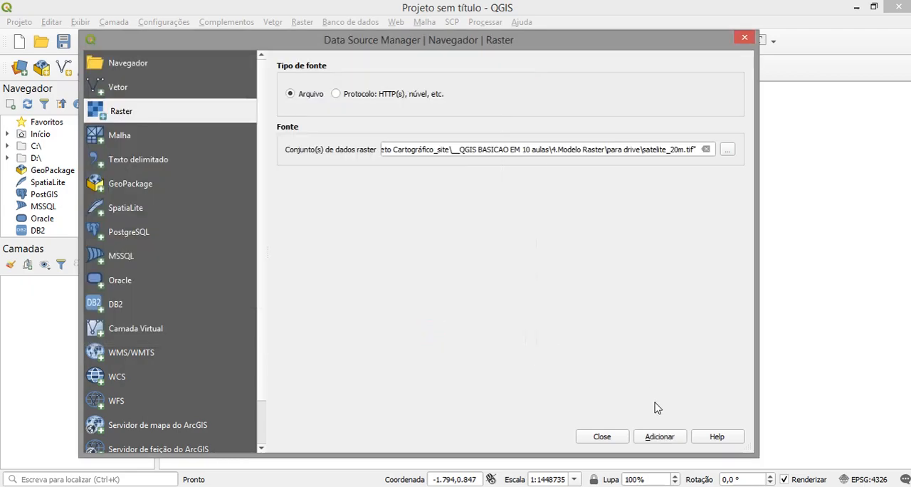
{"action": "left_click", "coordinate": [665, 438]}
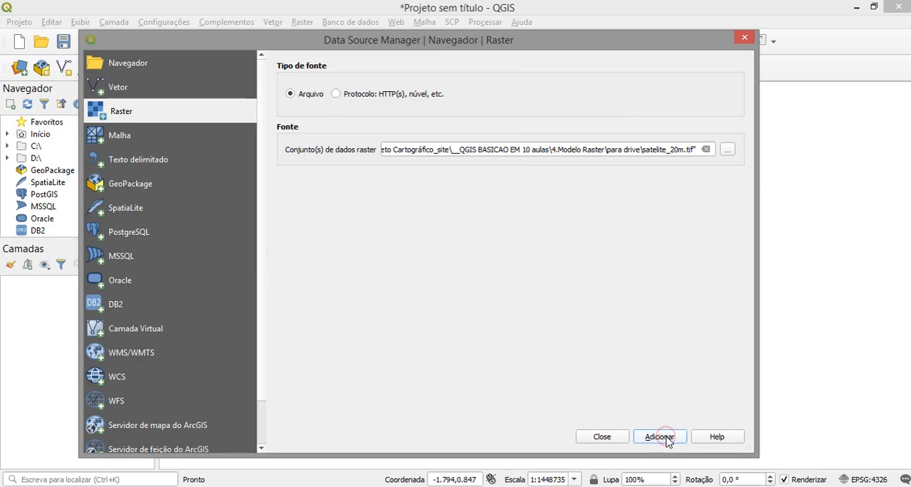
{"action": "left_click", "coordinate": [602, 437]}
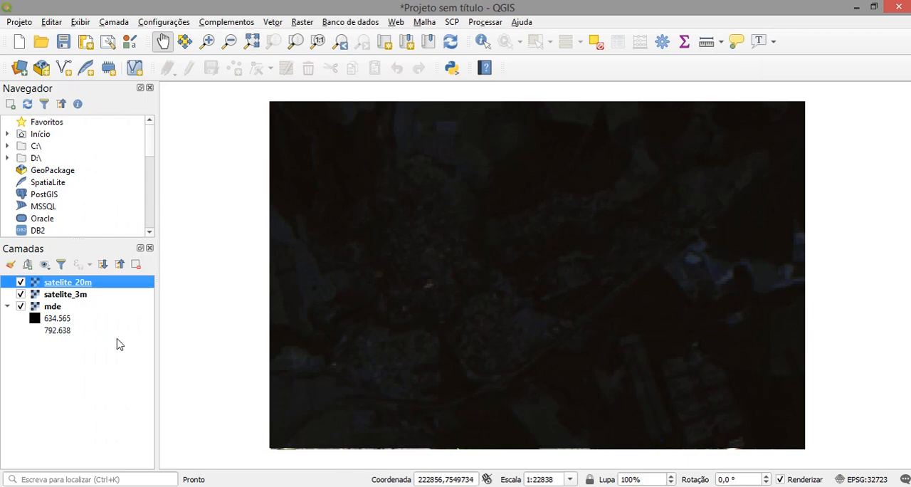
- Hide satelite_20m and satelite_3m in turn to view the layers beneath, and show both again
{"action": "left_click", "coordinate": [78, 296]}
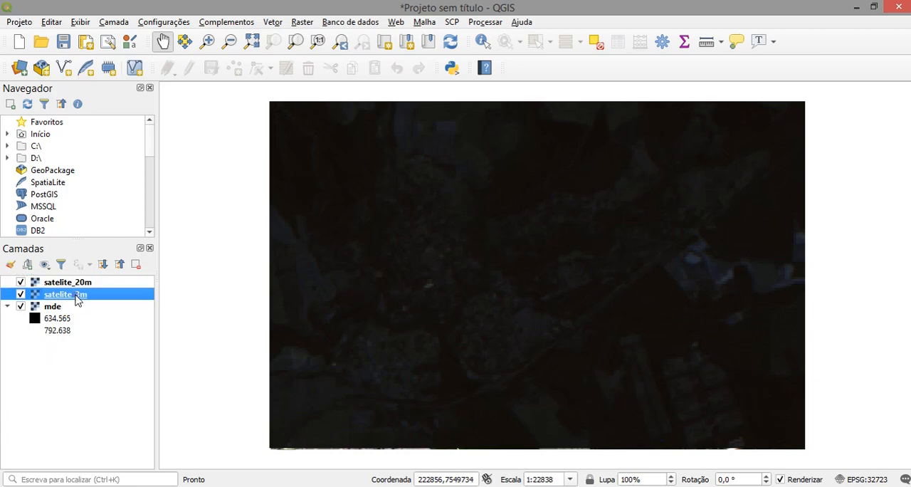
{"action": "left_click", "coordinate": [74, 283]}
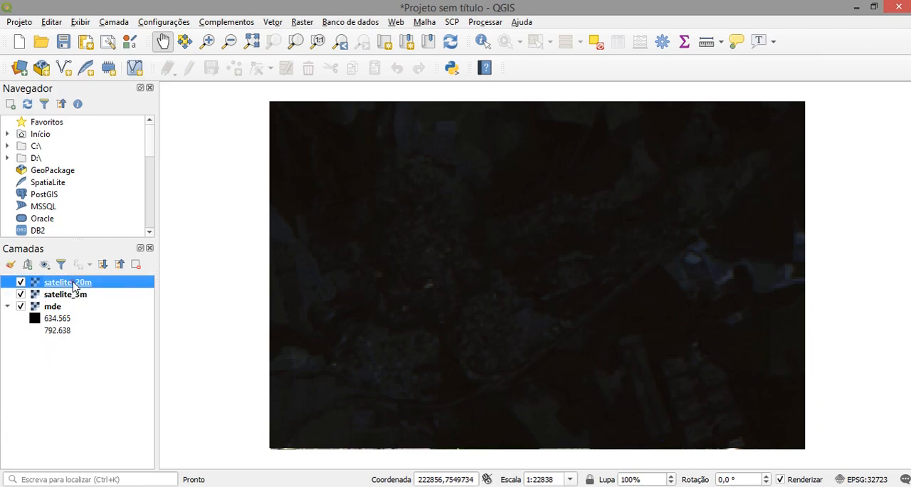
{"action": "left_click", "coordinate": [21, 283]}
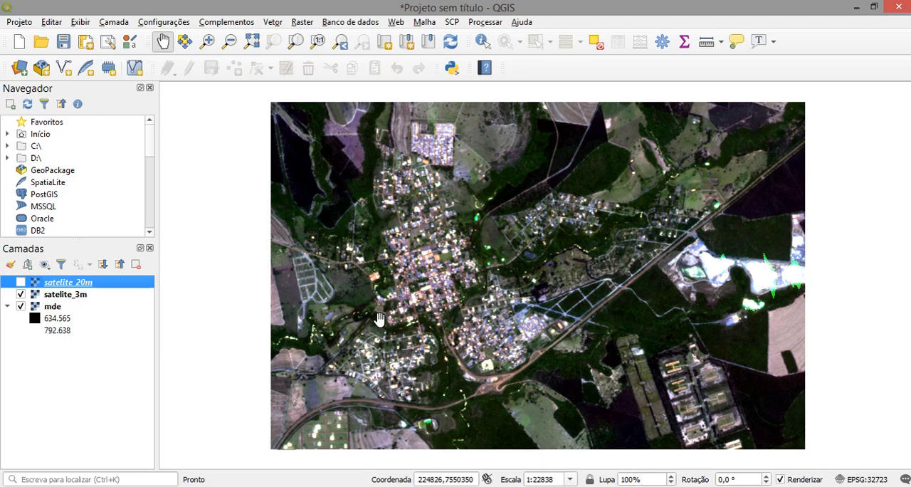
{"action": "left_click", "coordinate": [21, 295]}
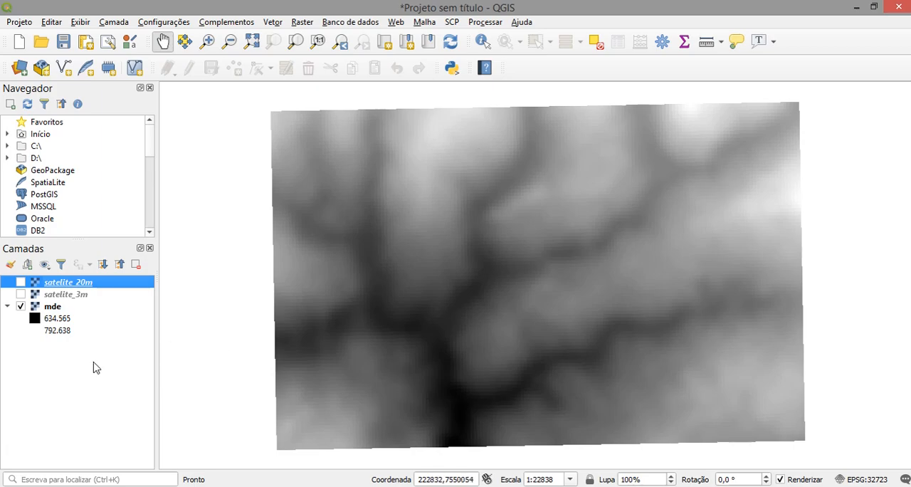
{"action": "left_click", "coordinate": [21, 294]}
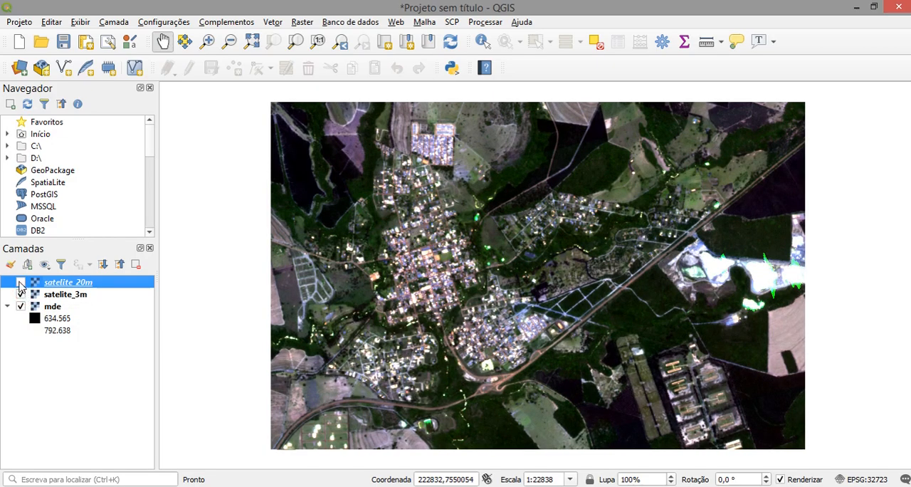
{"action": "left_click", "coordinate": [21, 282]}
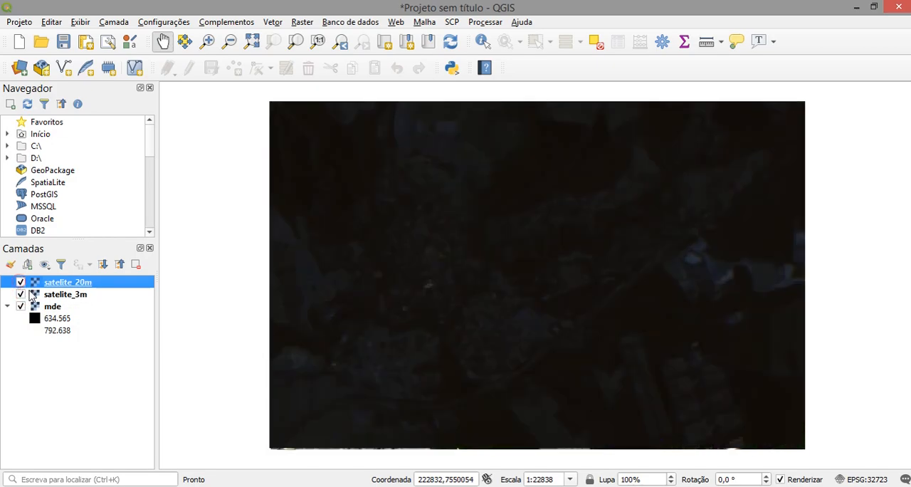
{"action": "left_click", "coordinate": [62, 398]}
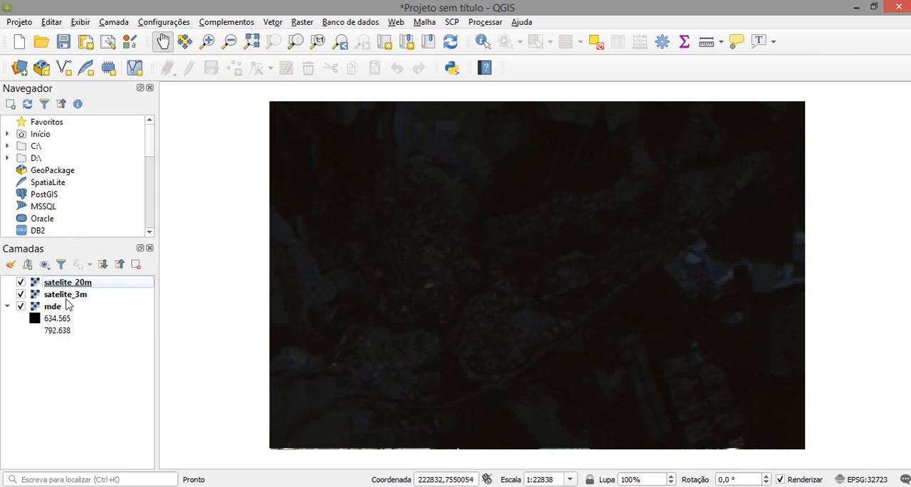
- Reorder the layers so that mde is on top, followed by satelite_3m and satelite_20m
{"action": "mouse_move", "coordinate": [67, 294]}
{"action": "left_mouse_down"}
{"action": "mouse_move", "coordinate": [75, 296]}
{"action": "mouse_move", "coordinate": [69, 284]}
{"action": "left_mouse_up"}
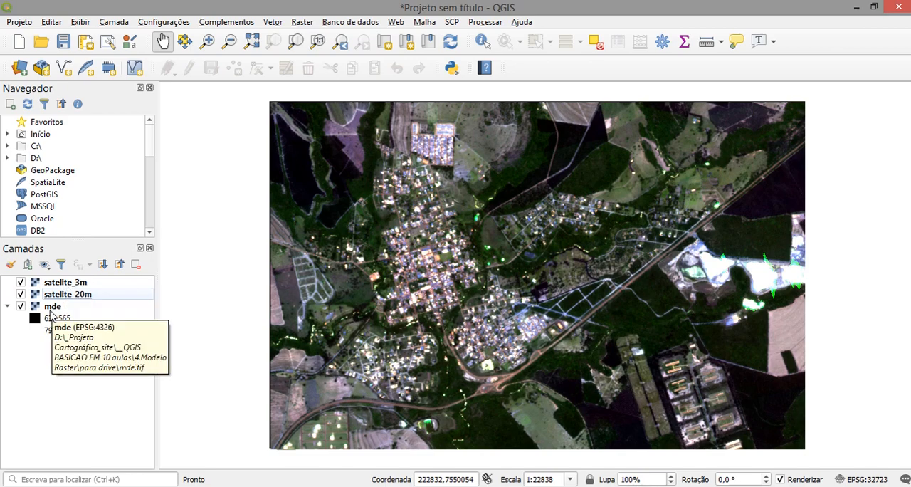
{"action": "left_click", "coordinate": [56, 311]}
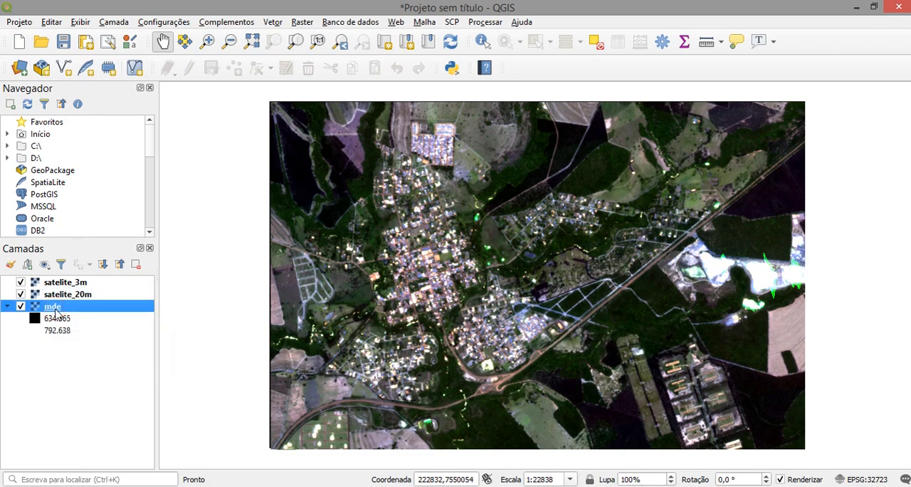
{"action": "left_click_drag", "start_coordinate": [56, 313], "coordinate": [57, 281]}
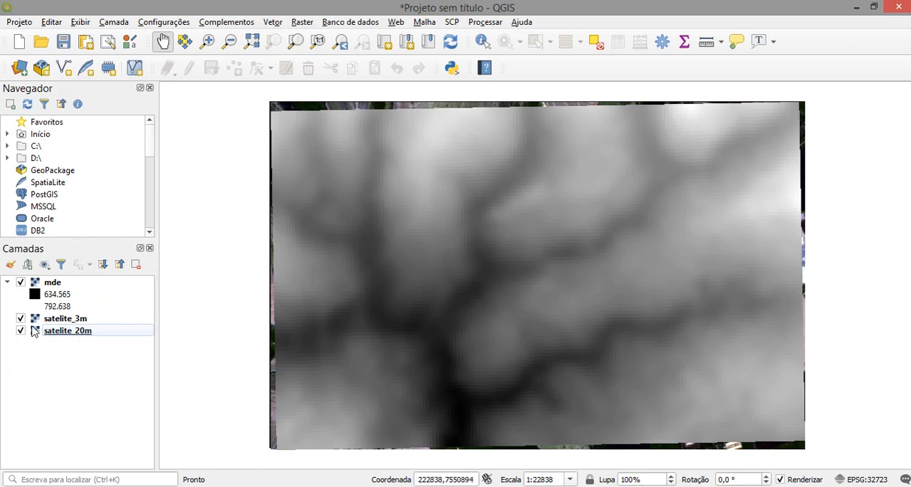
- Hide the mde and satelite_3m layers, leaving only satelite_20m displayed
{"action": "left_click", "coordinate": [20, 282]}
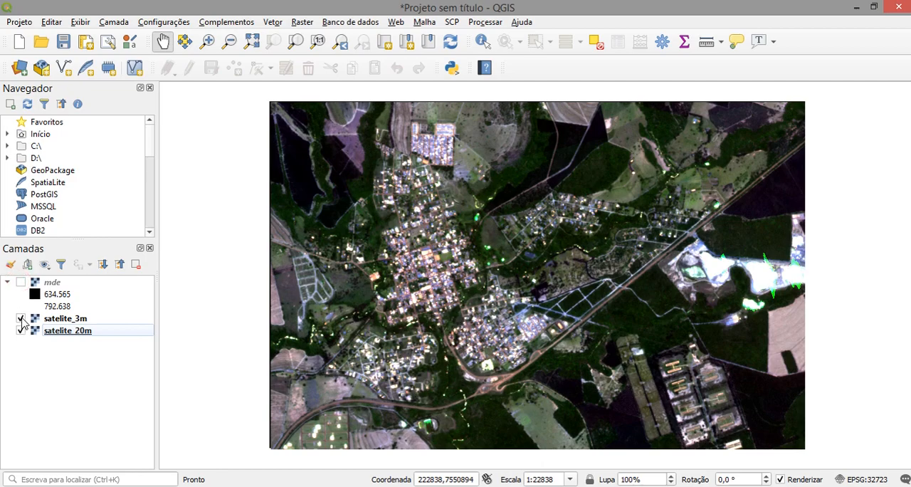
{"action": "left_click", "coordinate": [20, 318]}
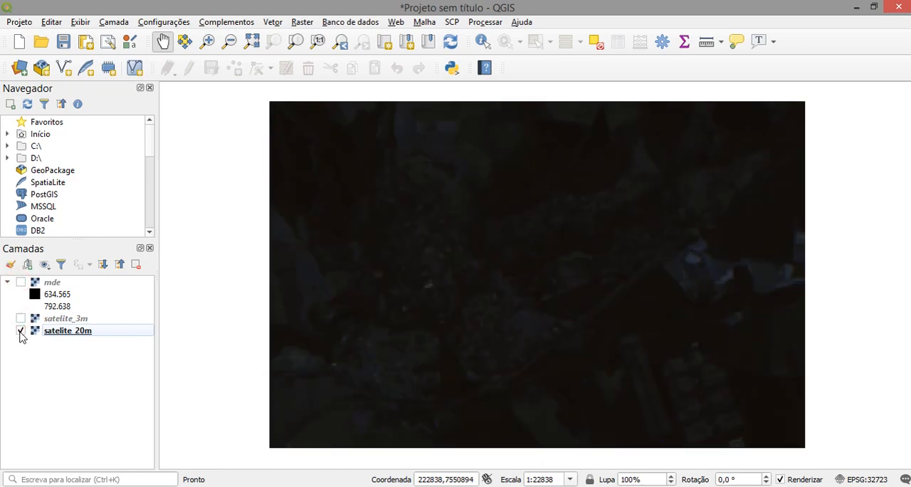
{"action": "left_click", "coordinate": [21, 331]}
{"action": "left_click", "coordinate": [21, 331]}
- Measure the horizontal width of a single pixel in the satelite_20m image with the line measuring tool
{"action": "scroll", "coordinate": [381, 347], "scroll_direction": "up", "scroll_amount": 2}
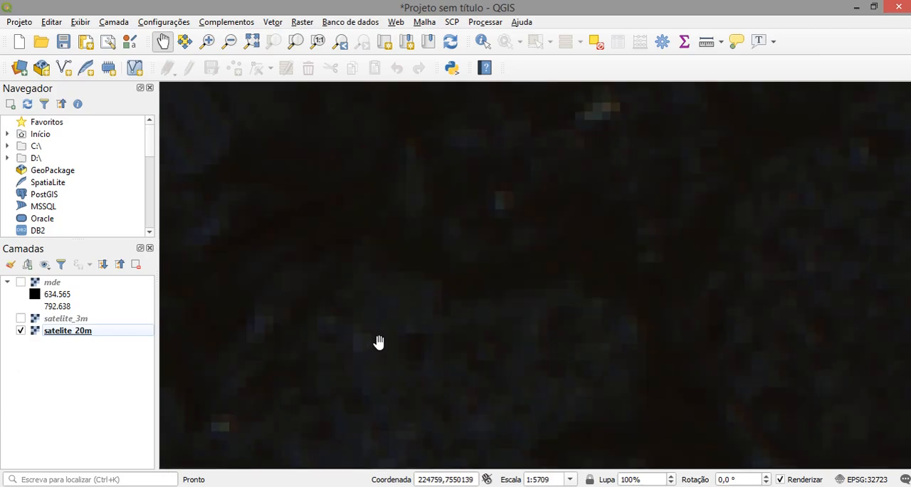
{"action": "scroll", "coordinate": [386, 328], "scroll_direction": "up", "scroll_amount": 2}
{"action": "scroll", "coordinate": [228, 380], "scroll_direction": "up", "scroll_amount": 1}
{"action": "scroll", "coordinate": [301, 329], "scroll_direction": "up", "scroll_amount": 1}
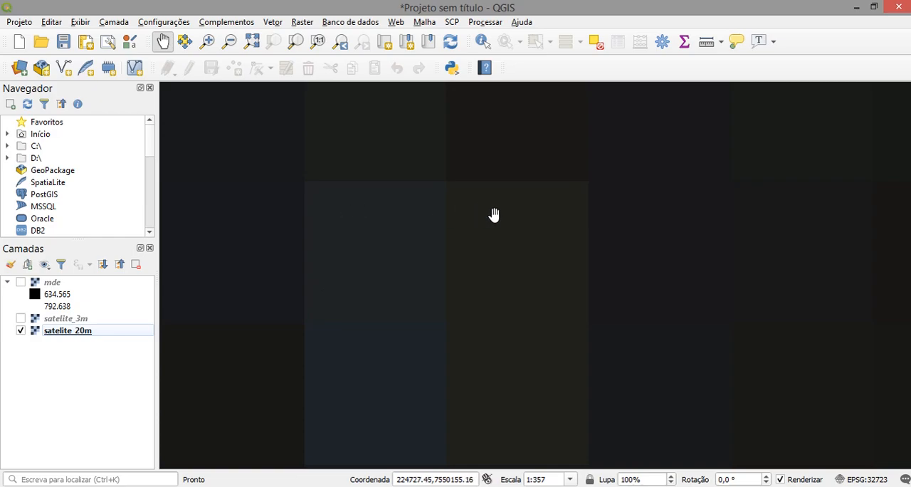
{"action": "left_click", "coordinate": [708, 44]}
{"action": "left_click_drag", "start_coordinate": [315, 209], "coordinate": [610, 142]}
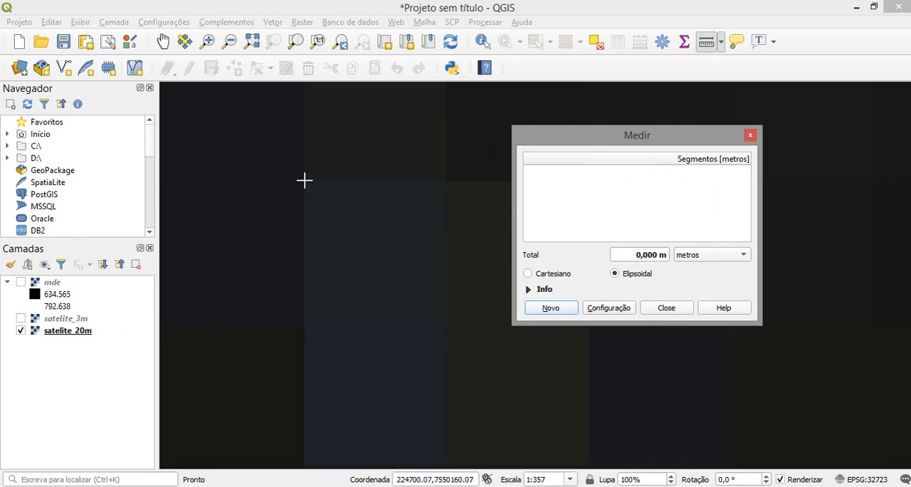
{"action": "left_click", "coordinate": [304, 180]}
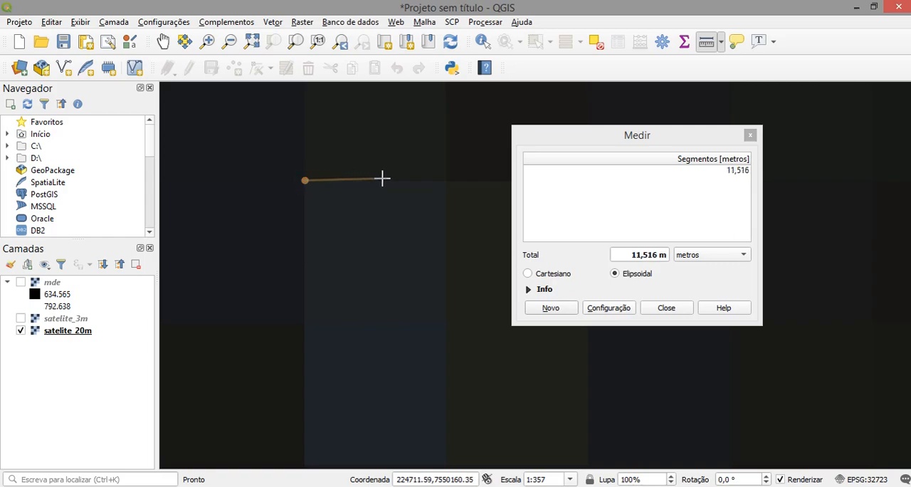
{"action": "left_click", "coordinate": [447, 180]}
{"action": "right_click", "coordinate": [444, 183]}
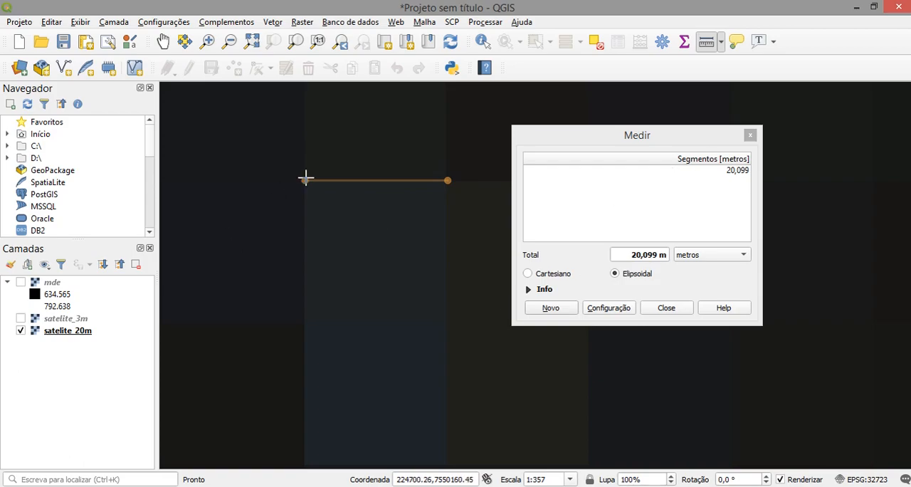
- Start a new measurement for the vertical height of the same satelite_20m pixel, and close the measuring window
{"action": "left_click", "coordinate": [552, 307]}
{"action": "left_click", "coordinate": [303, 181]}
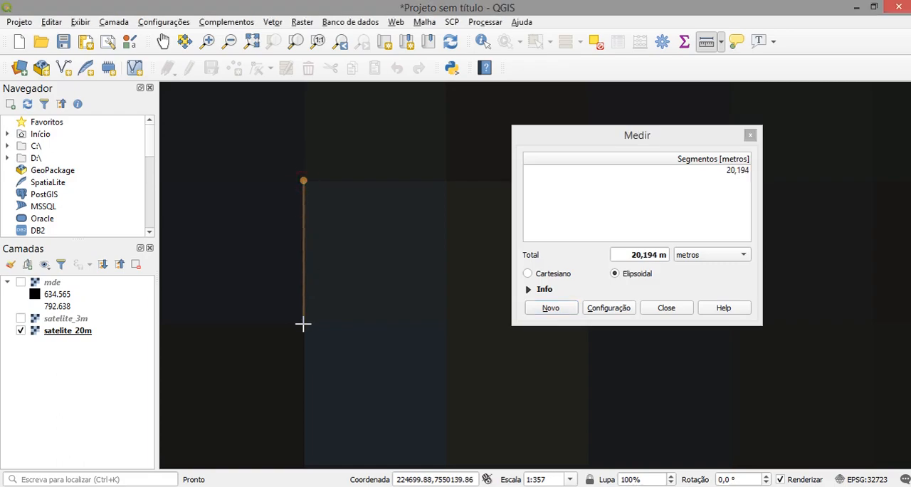
{"action": "left_click", "coordinate": [750, 134]}
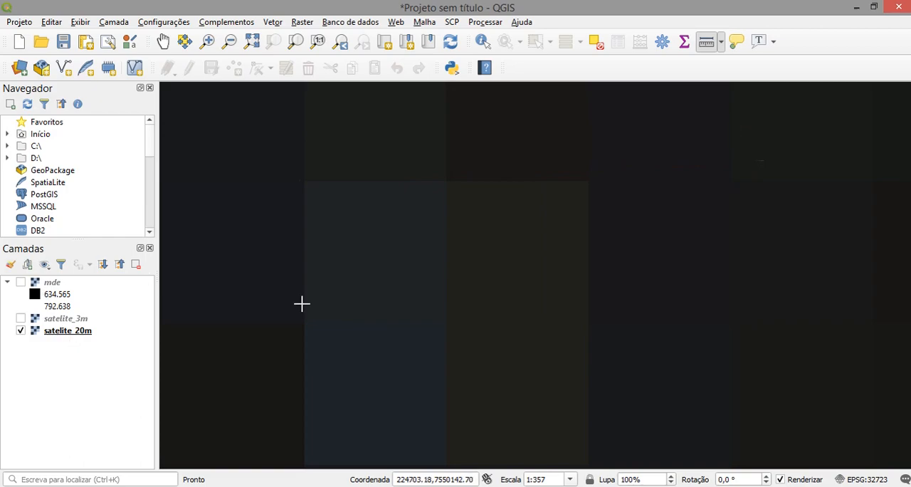
- Bring the whole satelite_20m image back into view and open the layer's symbology properties
{"action": "scroll", "coordinate": [539, 309], "scroll_direction": "down", "scroll_amount": 4}
{"action": "scroll", "coordinate": [529, 334], "scroll_direction": "down", "scroll_amount": 1}
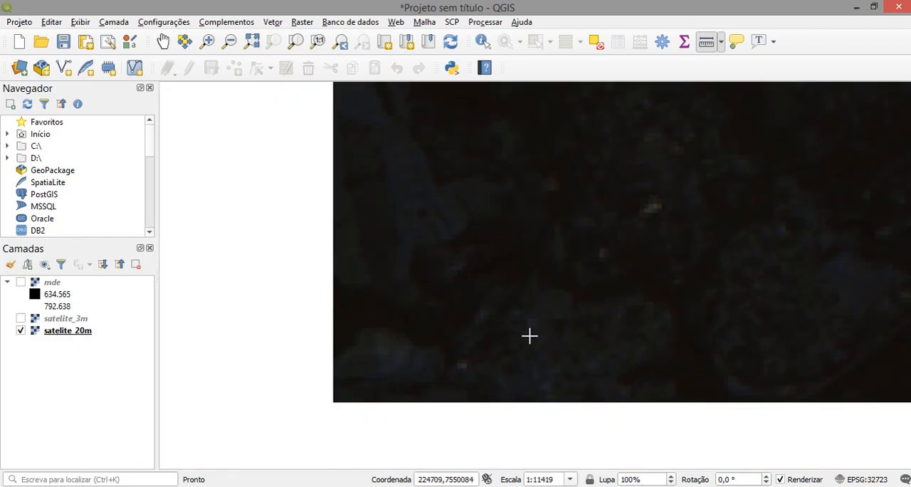
{"action": "scroll", "coordinate": [629, 317], "scroll_direction": "down", "scroll_amount": 1}
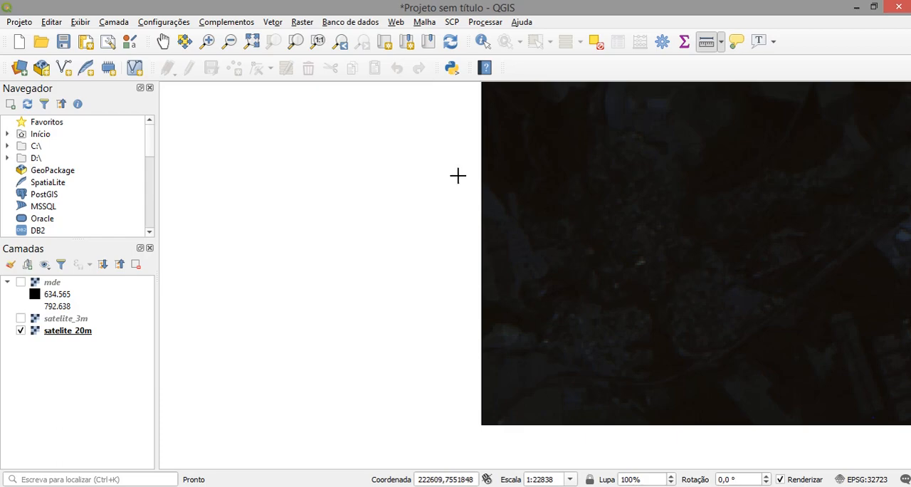
{"action": "left_click", "coordinate": [163, 40]}
{"action": "left_click_drag", "start_coordinate": [591, 217], "coordinate": [396, 252]}
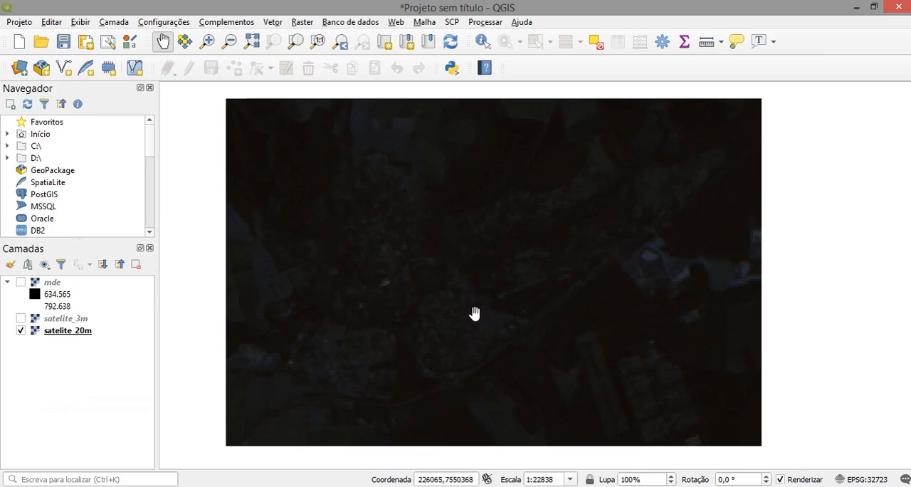
{"action": "left_click", "coordinate": [68, 331]}
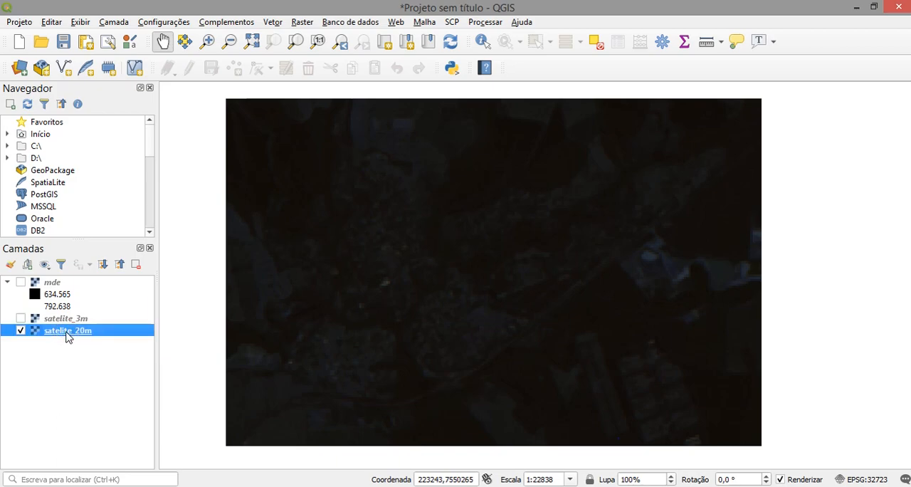
{"action": "right_click", "coordinate": [66, 333]}
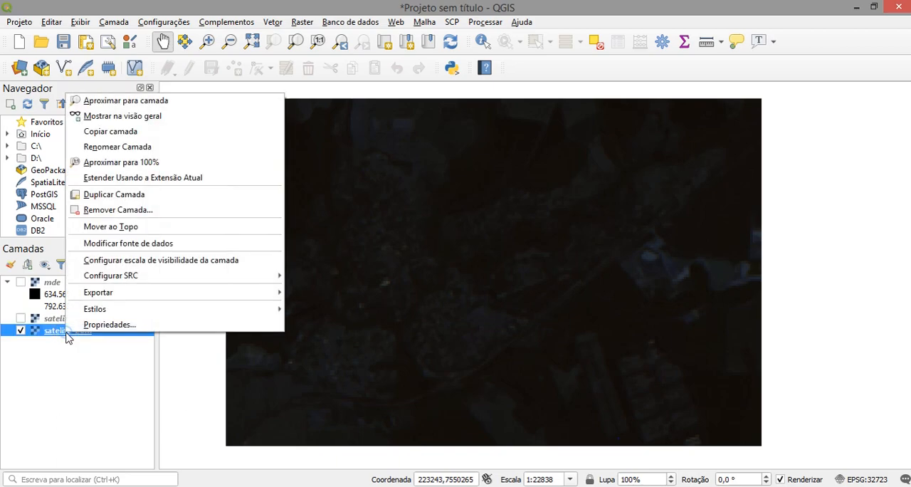
{"action": "left_click", "coordinate": [65, 338]}
{"action": "right_click", "coordinate": [68, 333]}
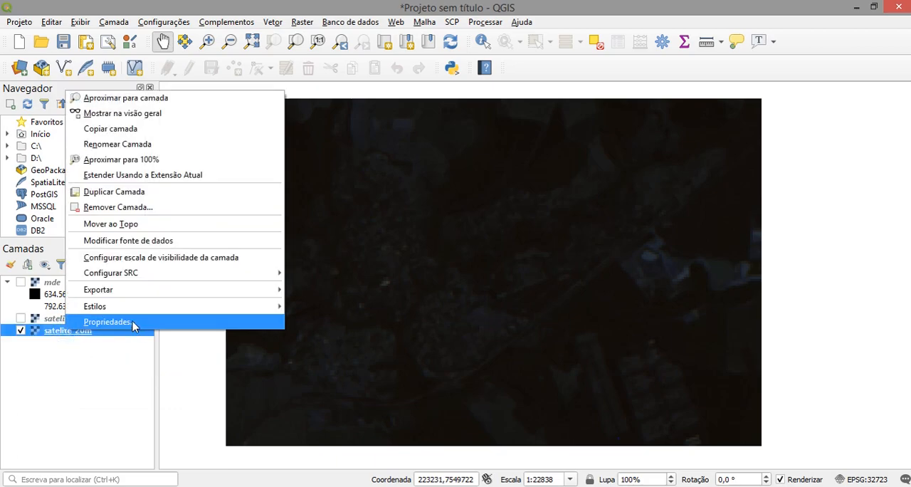
{"action": "left_click", "coordinate": [133, 324]}
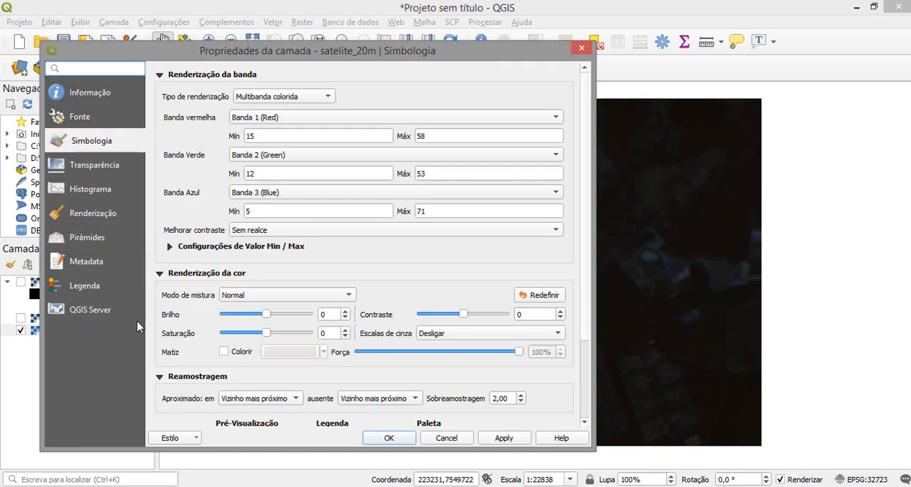
{"action": "left_click_drag", "start_coordinate": [184, 50], "coordinate": [286, 39]}
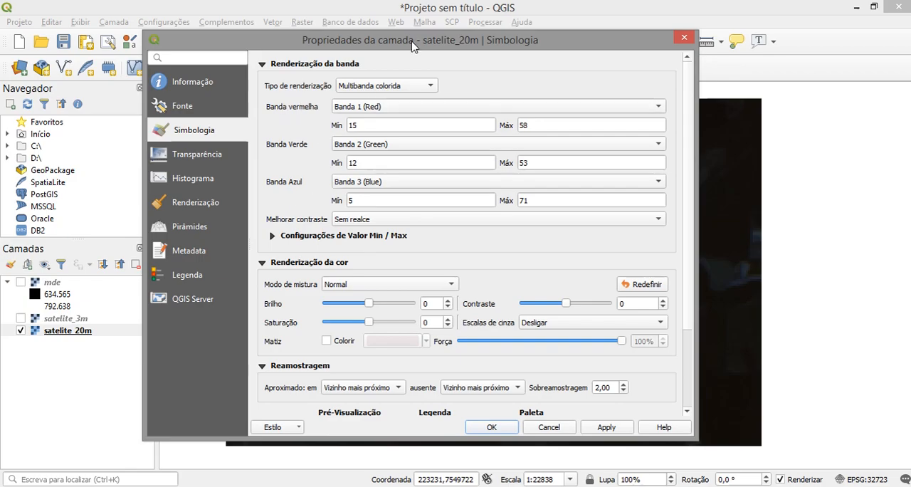
{"action": "left_click_drag", "start_coordinate": [413, 46], "coordinate": [306, 29]}
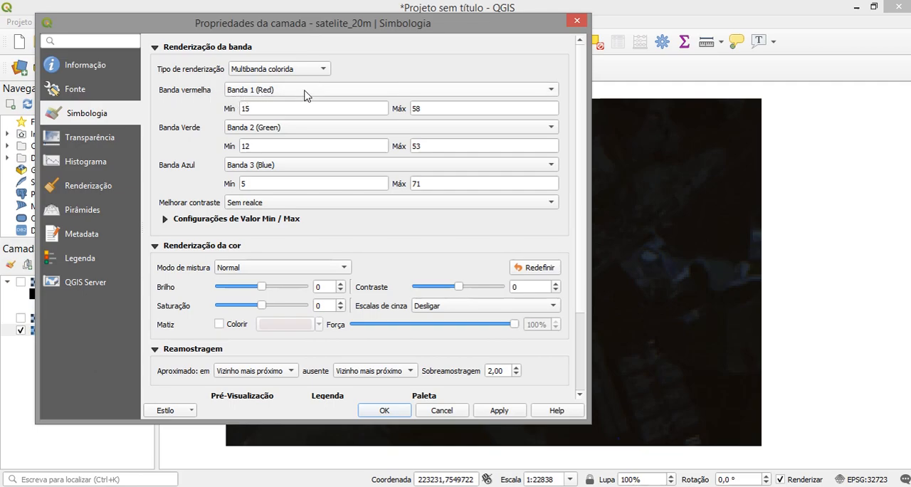
- Assign Banda 3 (Blue) to the red channel and Banda 1 (Red) to the blue channel of satelite_20m, and apply
{"action": "left_click", "coordinate": [551, 92]}
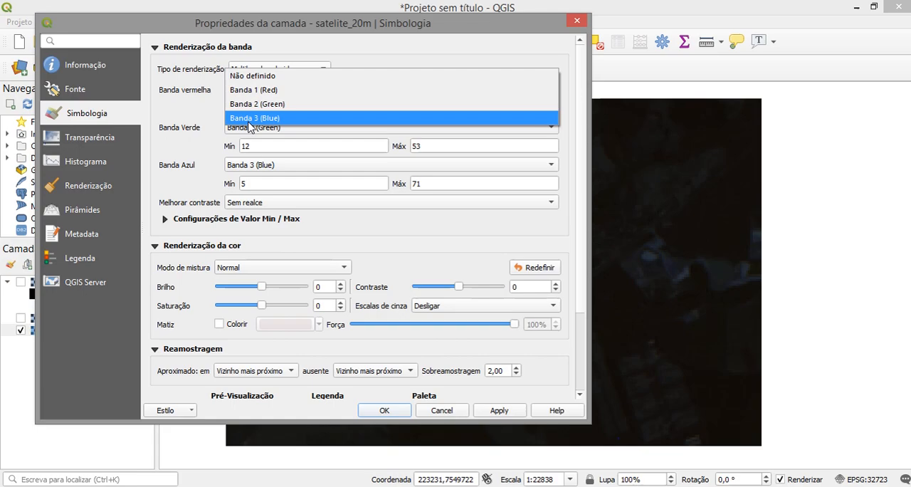
{"action": "left_click", "coordinate": [250, 118]}
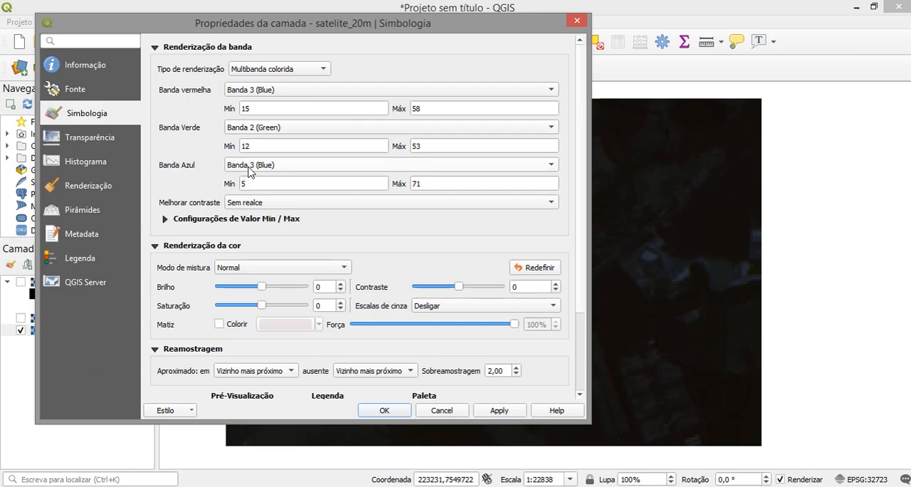
{"action": "left_click", "coordinate": [551, 169]}
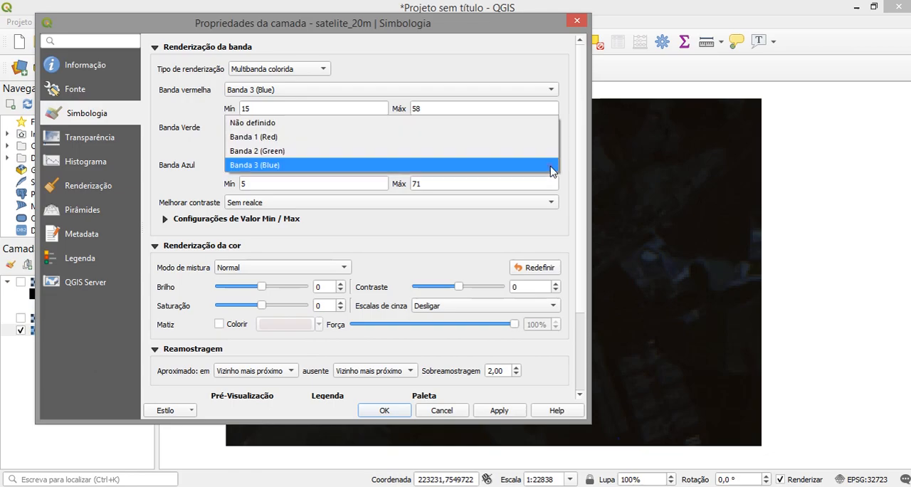
{"action": "left_click", "coordinate": [254, 136]}
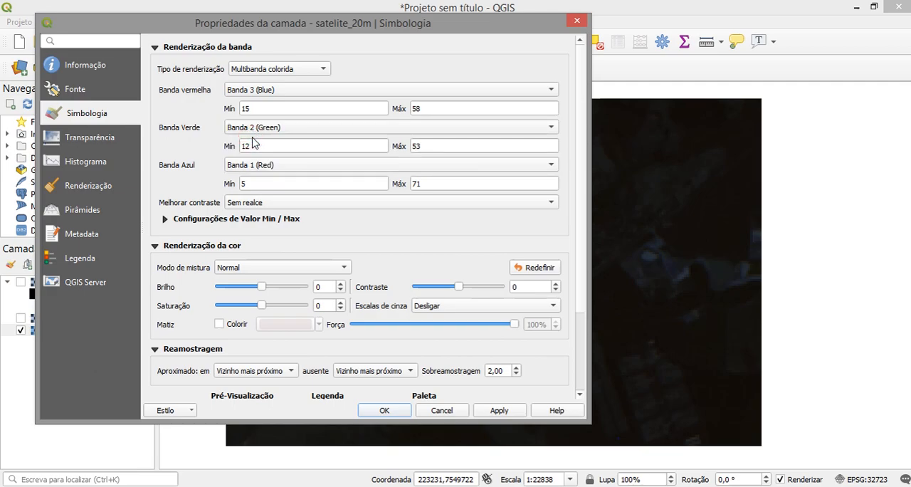
{"action": "left_click", "coordinate": [498, 411]}
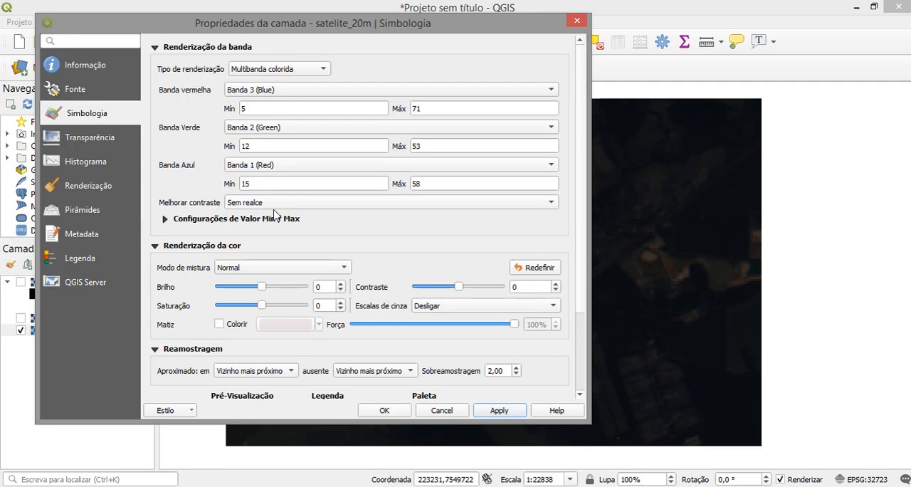
- Set the contrast enhancement of satelite_20m to Estender para MinMax and apply it
{"action": "left_click", "coordinate": [552, 205]}
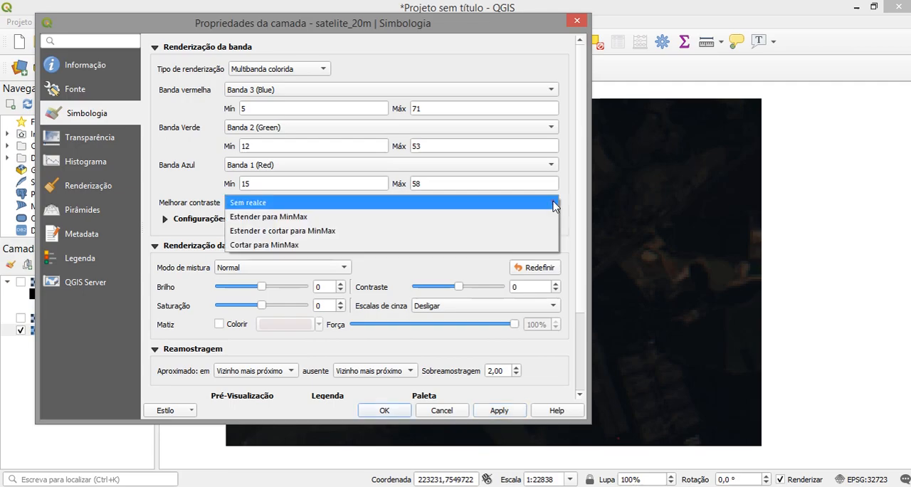
{"action": "left_click", "coordinate": [301, 225]}
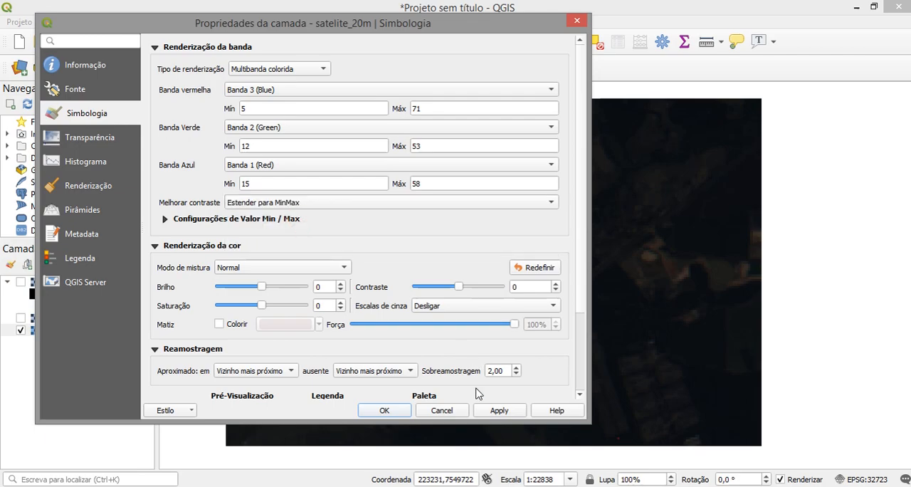
{"action": "left_click", "coordinate": [499, 411]}
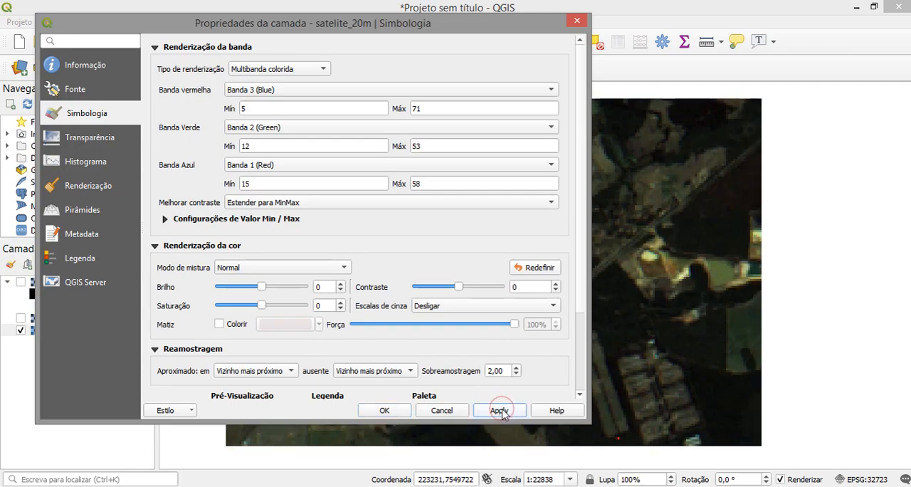
- Set the min/max values of satelite_20m to a cumulative count cut of 2,0 - 98,0 %, apply it and close the layer properties
{"action": "left_click_drag", "start_coordinate": [516, 28], "coordinate": [555, 27]}
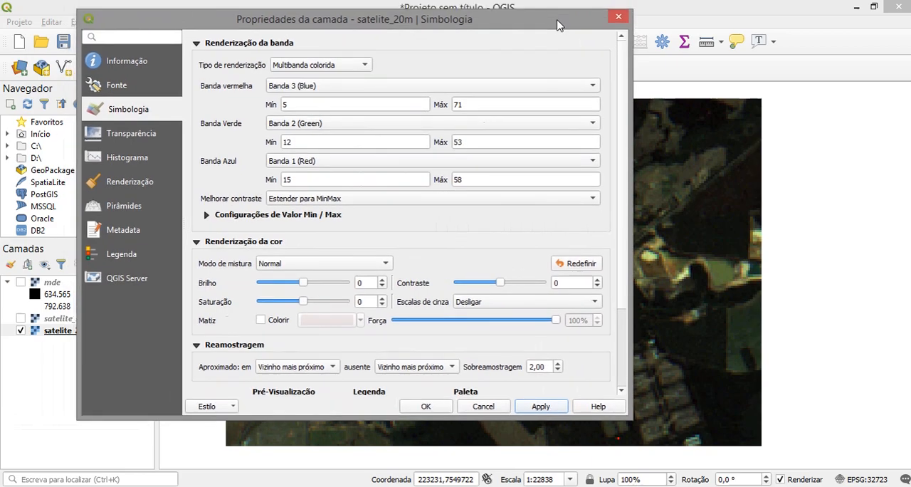
{"action": "left_click", "coordinate": [207, 217]}
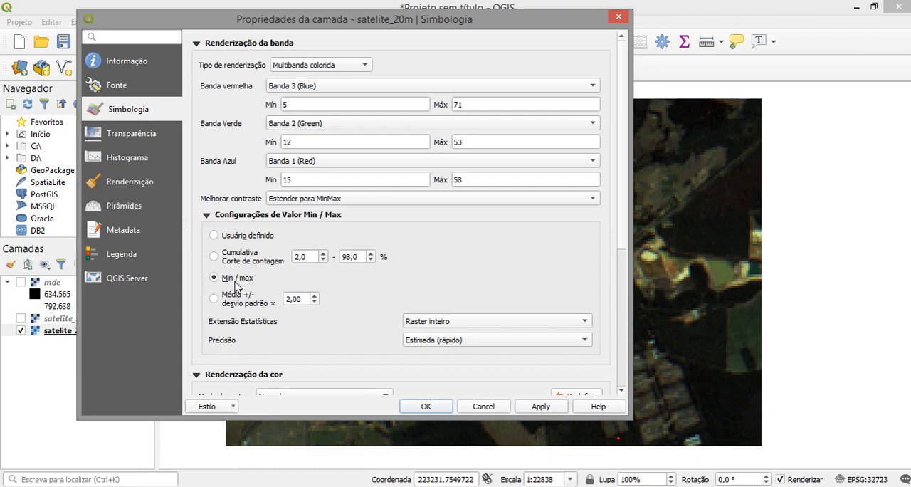
{"action": "left_click", "coordinate": [214, 257]}
{"action": "left_click", "coordinate": [540, 407]}
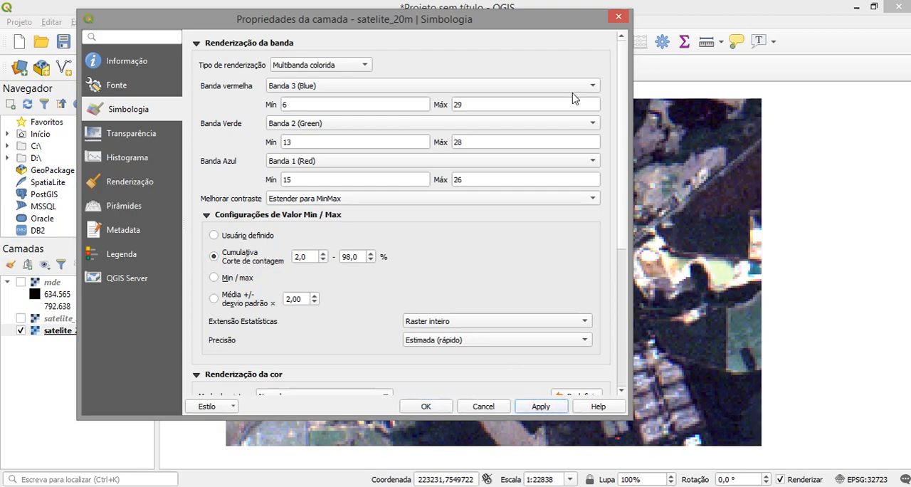
{"action": "left_click_drag", "start_coordinate": [538, 23], "coordinate": [624, 27]}
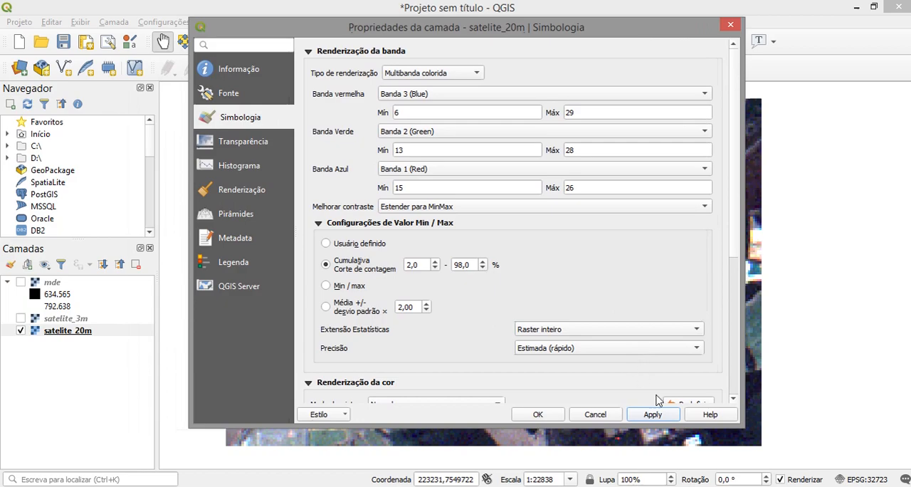
{"action": "left_click", "coordinate": [540, 416]}
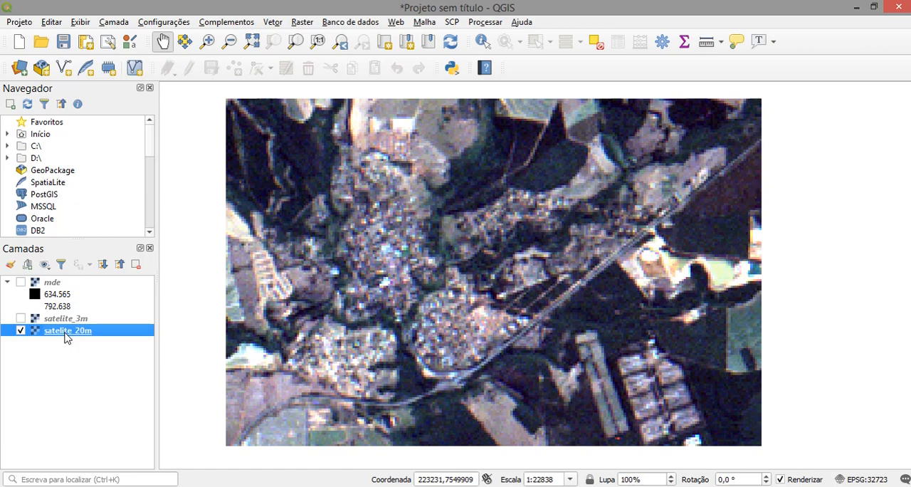
- Show the satelite_3m layer and examine the image closely enough to distinguish its individual pixels
{"action": "left_click", "coordinate": [20, 318]}
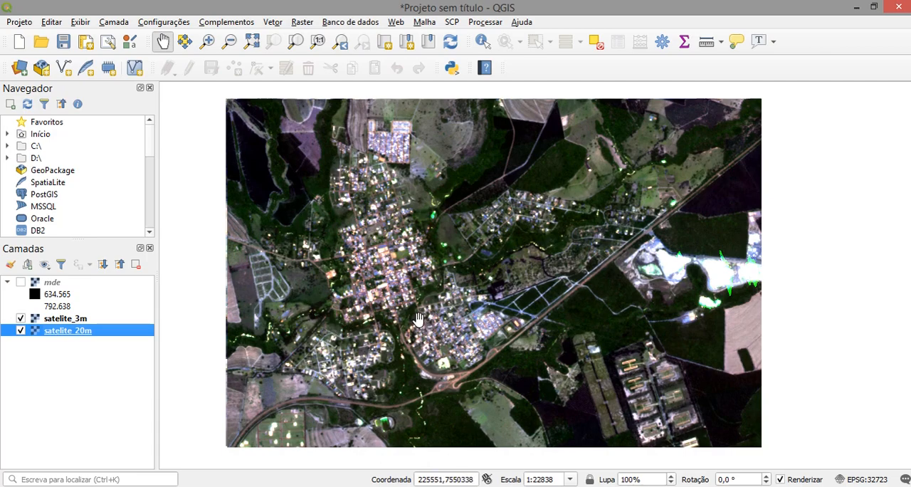
{"action": "scroll", "coordinate": [417, 313], "scroll_direction": "up", "scroll_amount": 1}
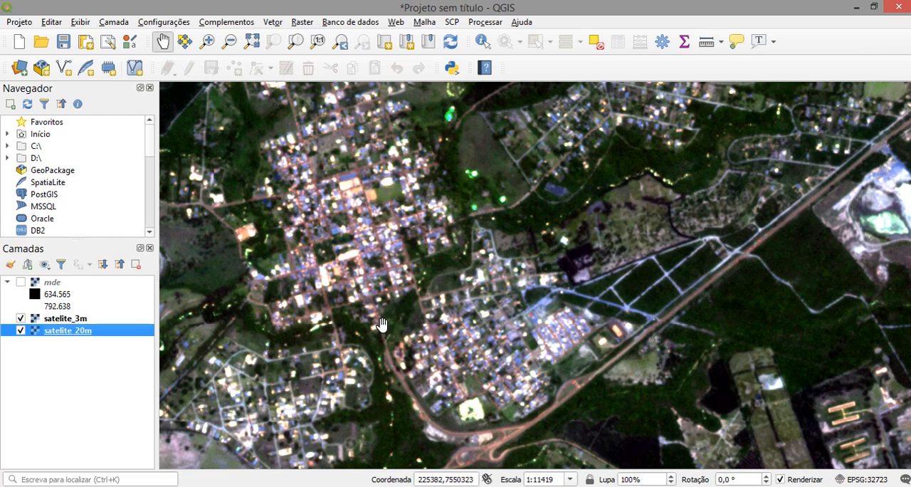
{"action": "scroll", "coordinate": [381, 325], "scroll_direction": "up", "scroll_amount": 1}
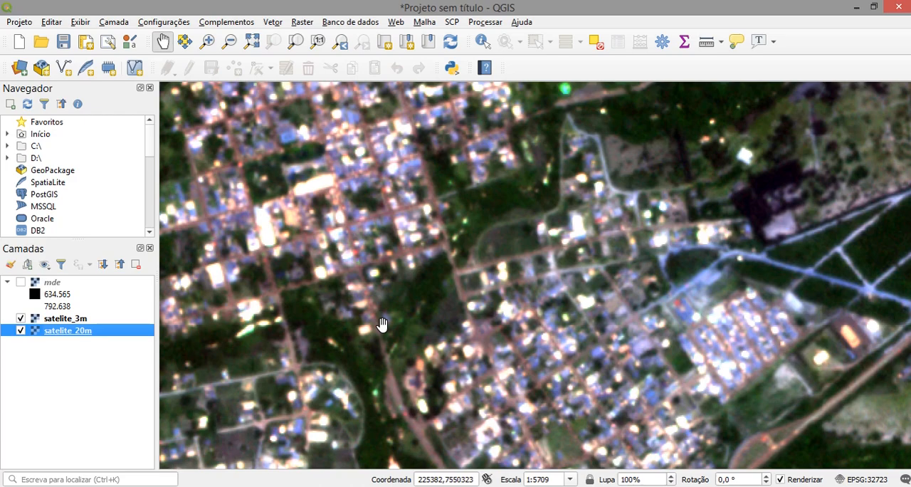
{"action": "scroll", "coordinate": [381, 324], "scroll_direction": "up", "scroll_amount": 1}
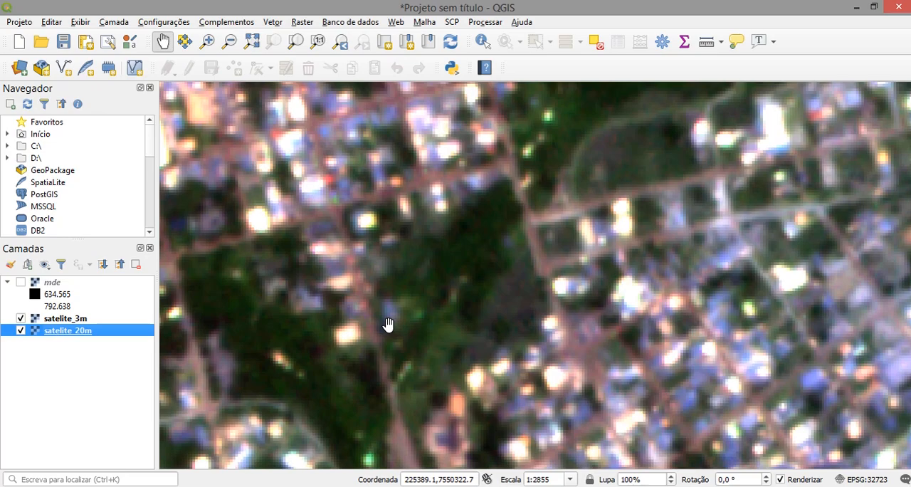
{"action": "scroll", "coordinate": [388, 325], "scroll_direction": "up", "scroll_amount": 1}
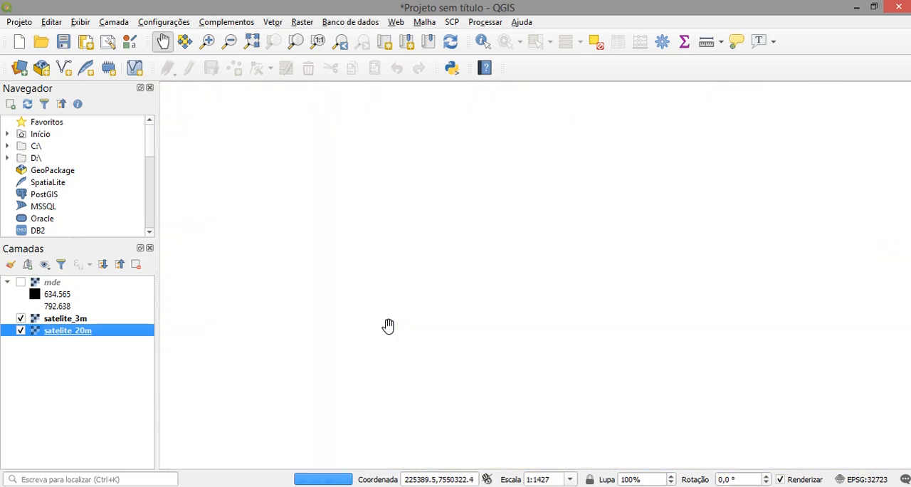
{"action": "scroll", "coordinate": [388, 324], "scroll_direction": "up", "scroll_amount": 1}
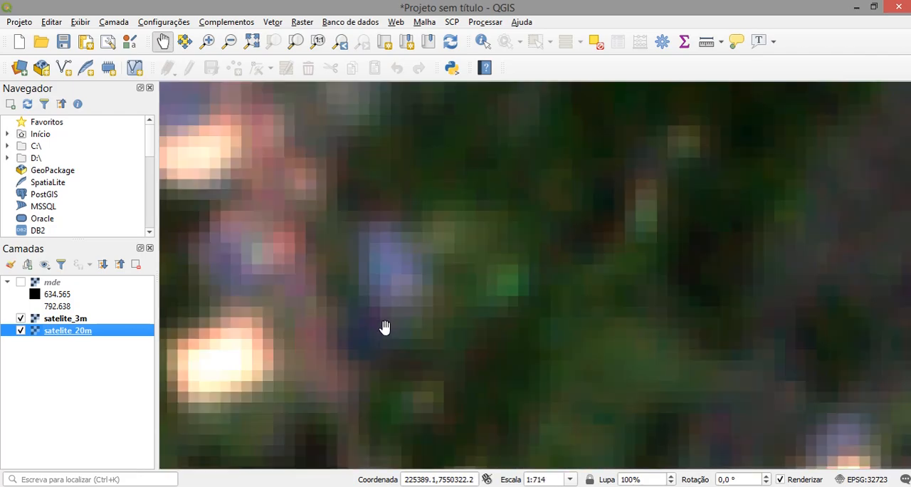
{"action": "scroll", "coordinate": [395, 313], "scroll_direction": "up", "scroll_amount": 1}
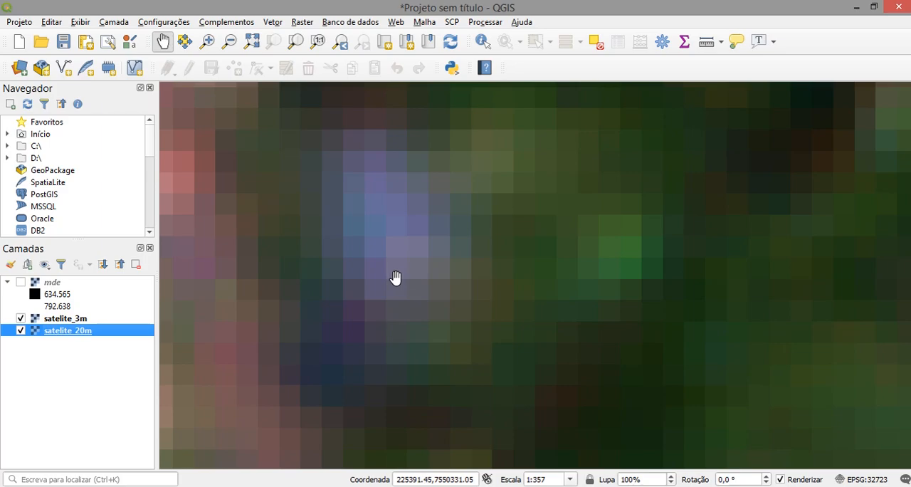
{"action": "scroll", "coordinate": [395, 277], "scroll_direction": "up", "scroll_amount": 1}
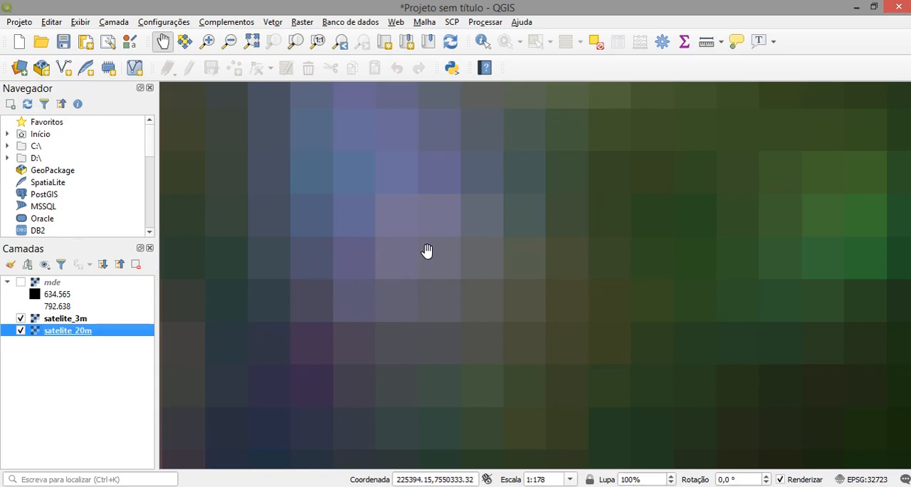
{"action": "scroll", "coordinate": [352, 252], "scroll_direction": "up", "scroll_amount": 1}
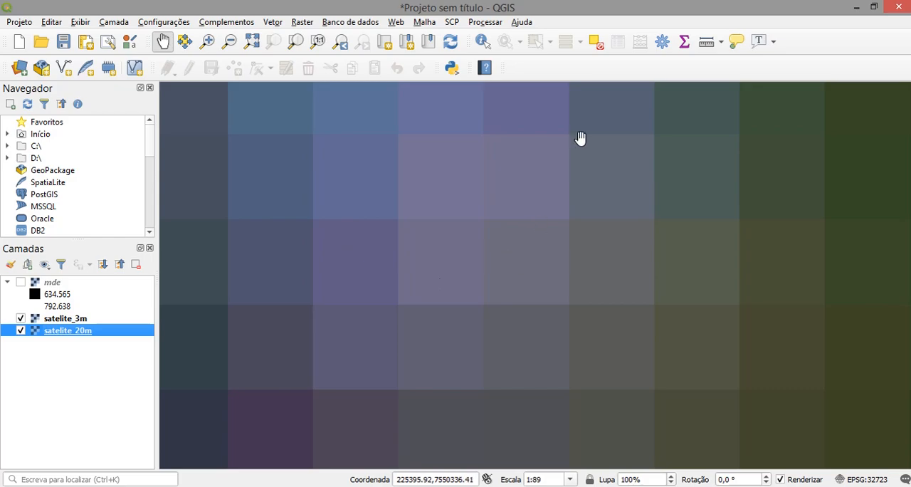
- Measure the width of a single satelite_3m pixel along its edge, and close the measurement
{"action": "left_click", "coordinate": [707, 43]}
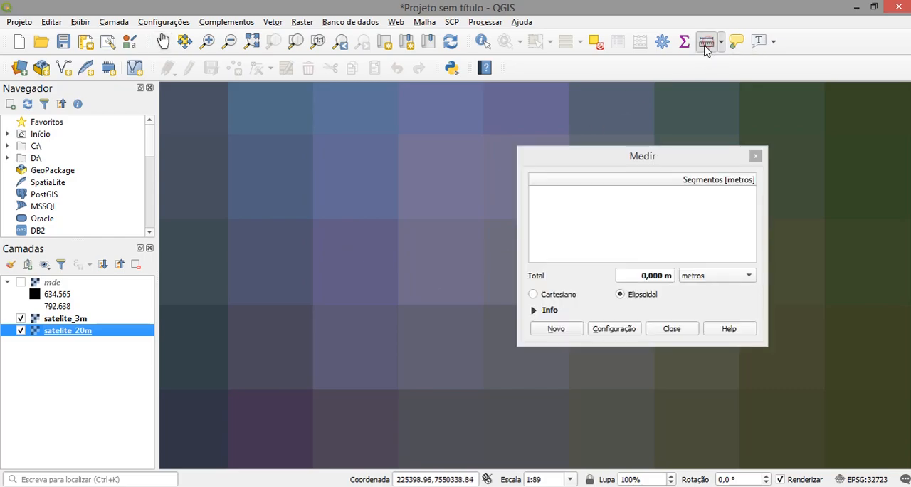
{"action": "left_click", "coordinate": [312, 219]}
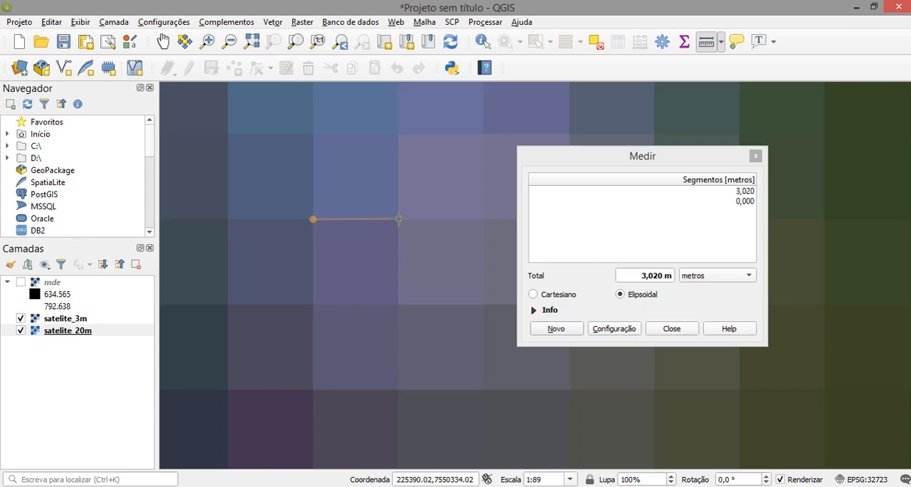
{"action": "right_click", "coordinate": [399, 218]}
{"action": "left_click", "coordinate": [756, 156]}
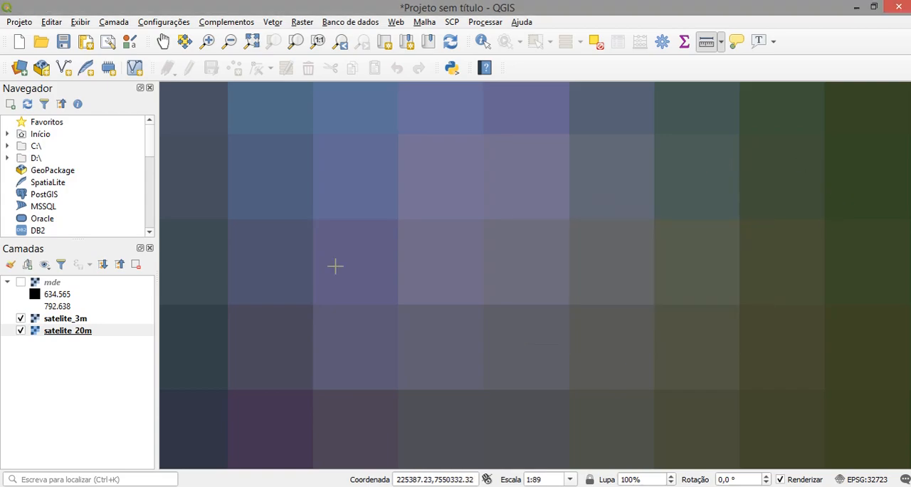
- Compare the detail of satelite_3m and satelite_20m over the urban area by alternately hiding and showing satelite_3m
{"action": "scroll", "coordinate": [339, 273], "scroll_direction": "down", "scroll_amount": 2}
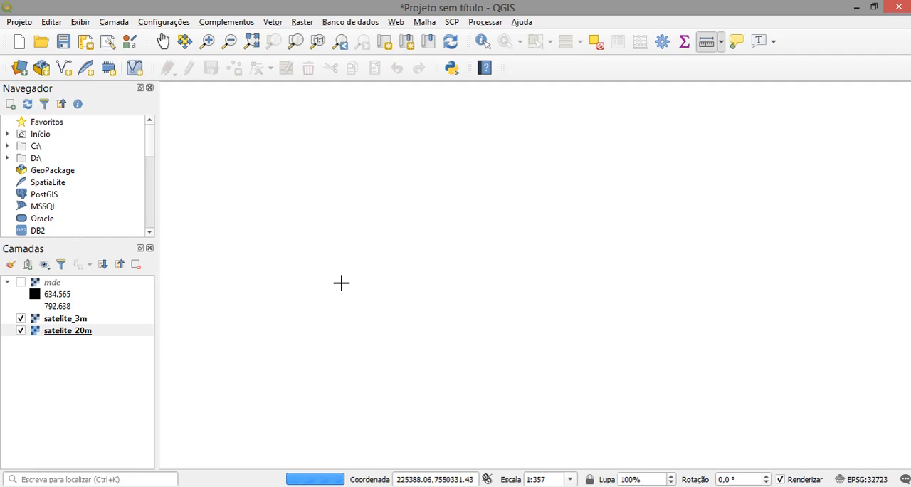
{"action": "scroll", "coordinate": [341, 286], "scroll_direction": "down", "scroll_amount": 1}
{"action": "scroll", "coordinate": [351, 289], "scroll_direction": "down", "scroll_amount": 1}
{"action": "scroll", "coordinate": [354, 290], "scroll_direction": "down", "scroll_amount": 1}
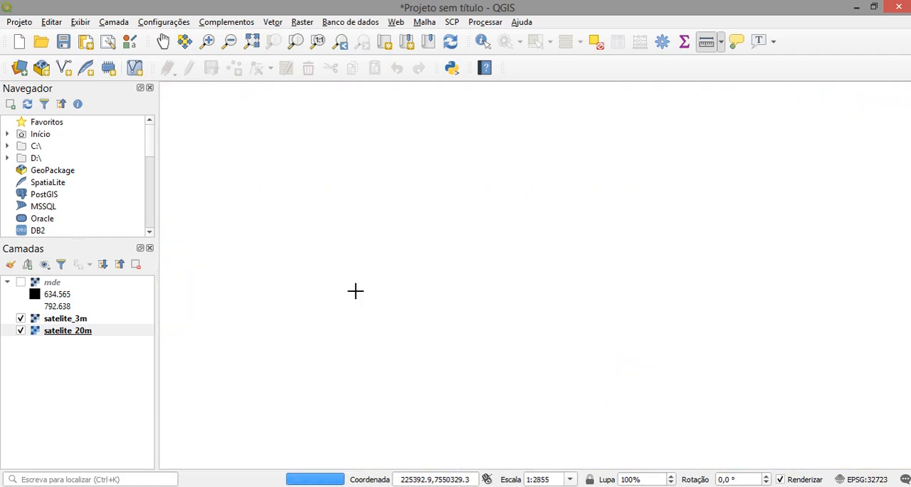
{"action": "scroll", "coordinate": [355, 290], "scroll_direction": "down", "scroll_amount": 1}
{"action": "scroll", "coordinate": [355, 290], "scroll_direction": "down", "scroll_amount": 1}
{"action": "scroll", "coordinate": [356, 291], "scroll_direction": "down", "scroll_amount": 1}
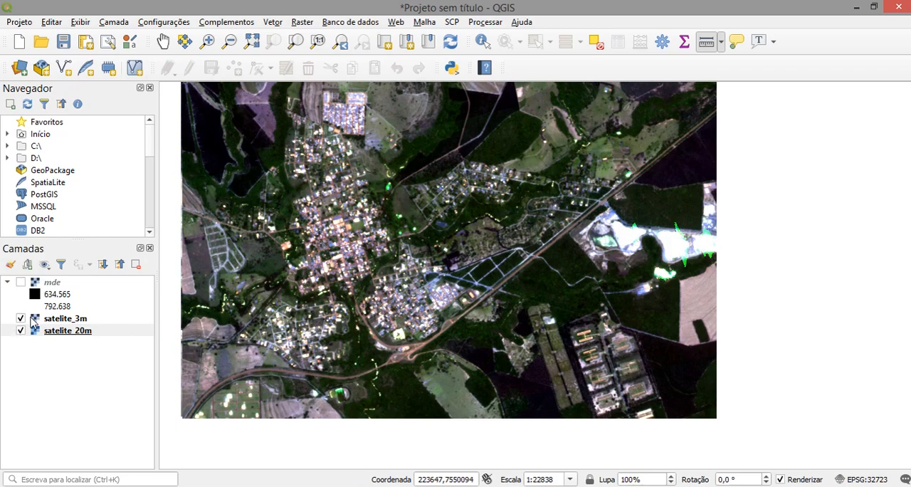
{"action": "left_click", "coordinate": [20, 318]}
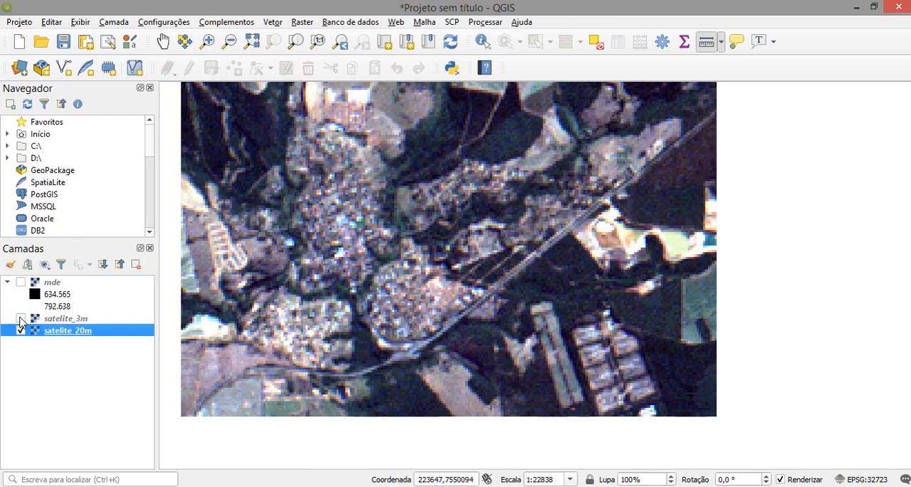
{"action": "scroll", "coordinate": [324, 254], "scroll_direction": "up", "scroll_amount": 1}
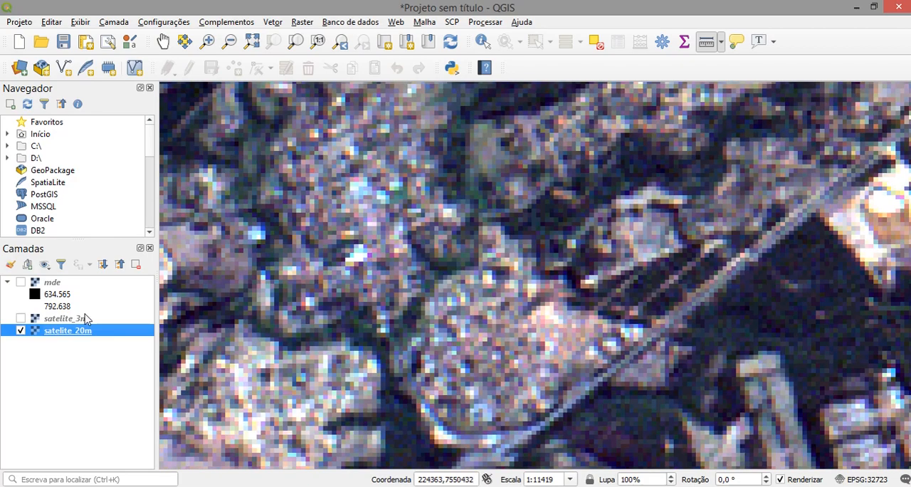
{"action": "left_click", "coordinate": [21, 318]}
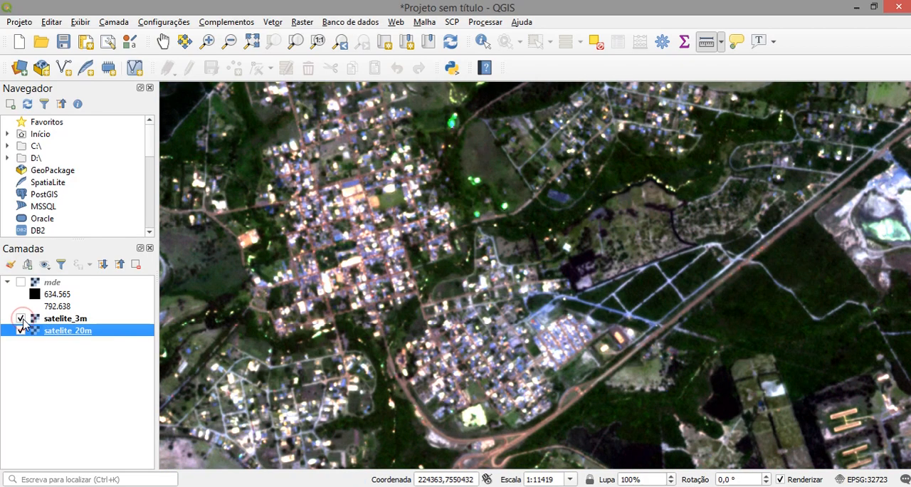
{"action": "left_click", "coordinate": [21, 319]}
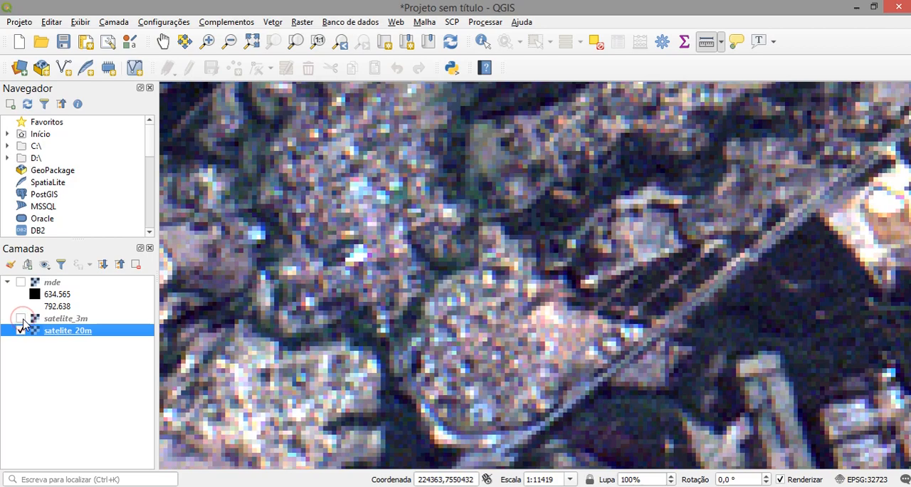
{"action": "left_click", "coordinate": [22, 318]}
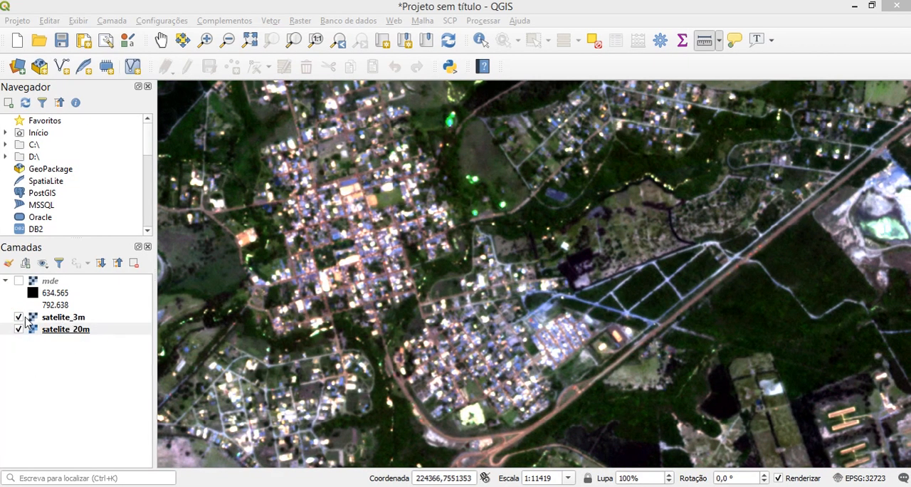
- Hide the satelite_20m and satelite_3m layers and show the mde elevation layer
{"action": "left_click", "coordinate": [19, 330]}
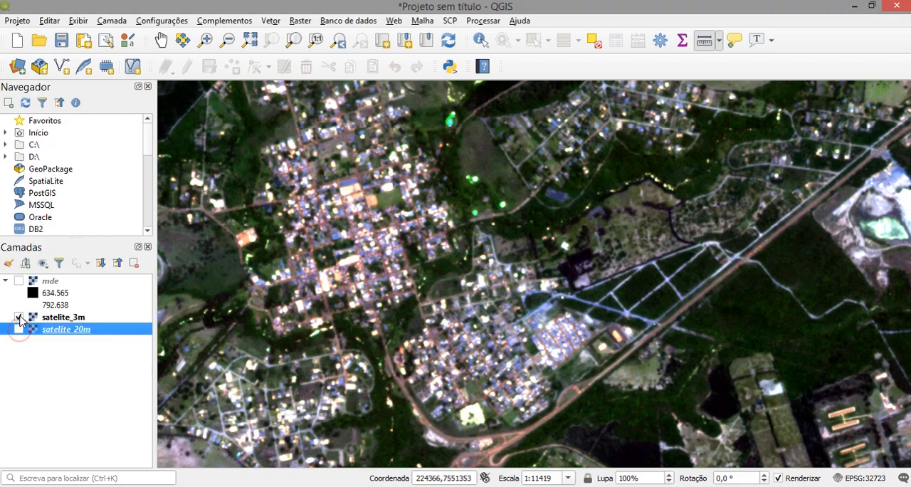
{"action": "left_click", "coordinate": [19, 318]}
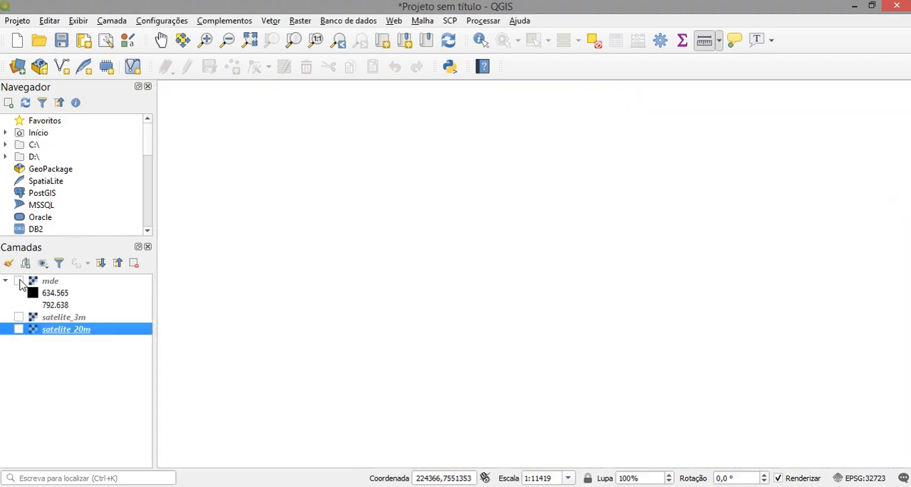
{"action": "left_click", "coordinate": [19, 281]}
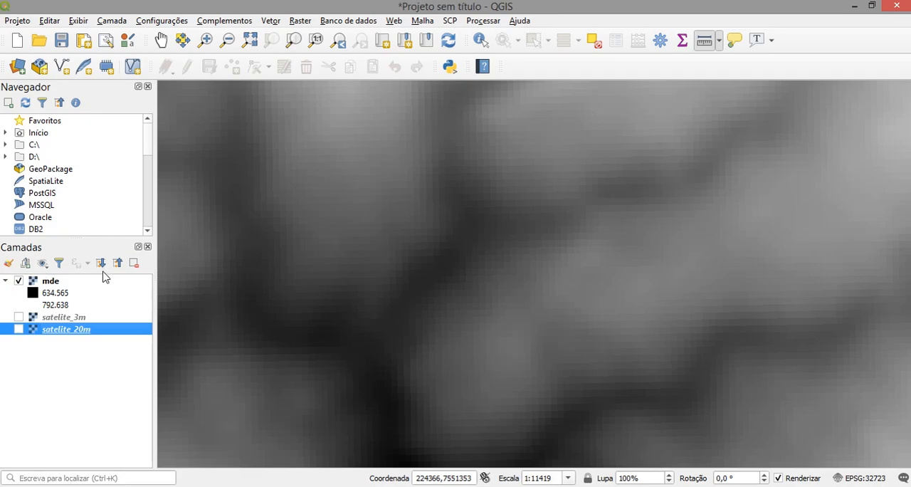
- Measure the width of a single mde pixel along its edge, and close the measurement
{"action": "scroll", "coordinate": [322, 291], "scroll_direction": "down", "scroll_amount": 1}
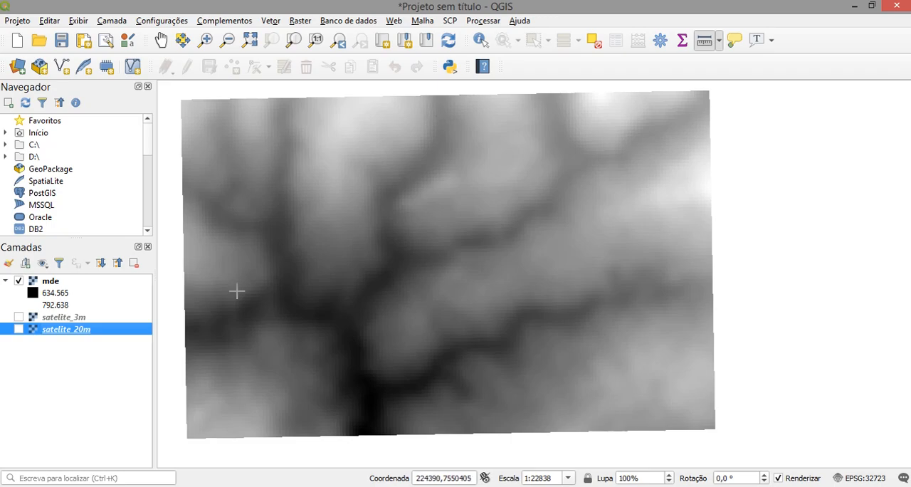
{"action": "scroll", "coordinate": [352, 255], "scroll_direction": "up", "scroll_amount": 1}
{"action": "scroll", "coordinate": [364, 270], "scroll_direction": "up", "scroll_amount": 1}
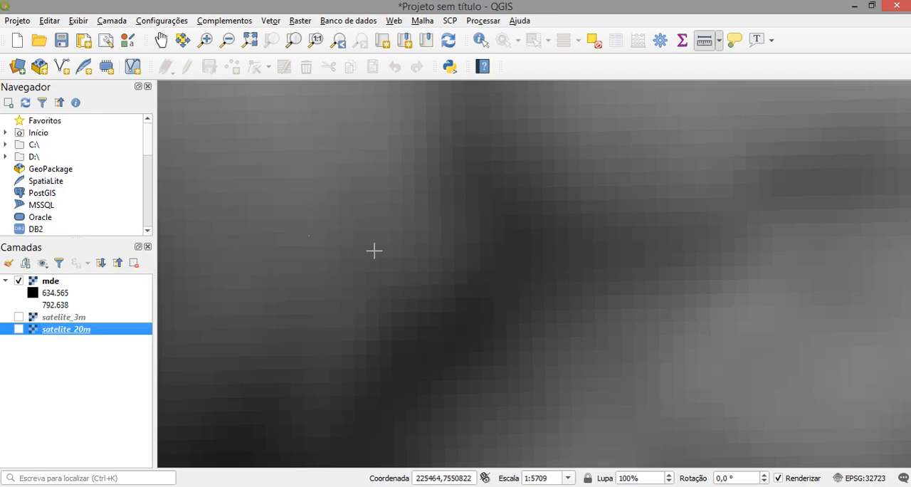
{"action": "scroll", "coordinate": [304, 282], "scroll_direction": "up", "scroll_amount": 1}
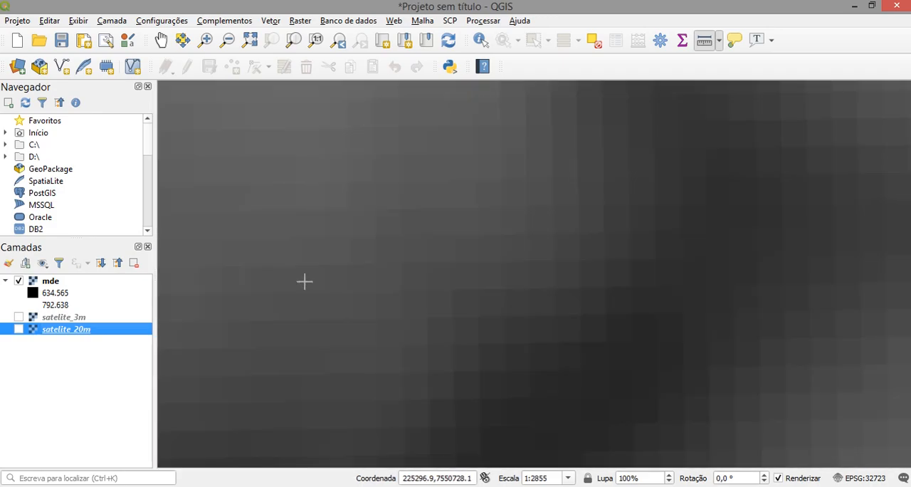
{"action": "scroll", "coordinate": [305, 282], "scroll_direction": "up", "scroll_amount": 1}
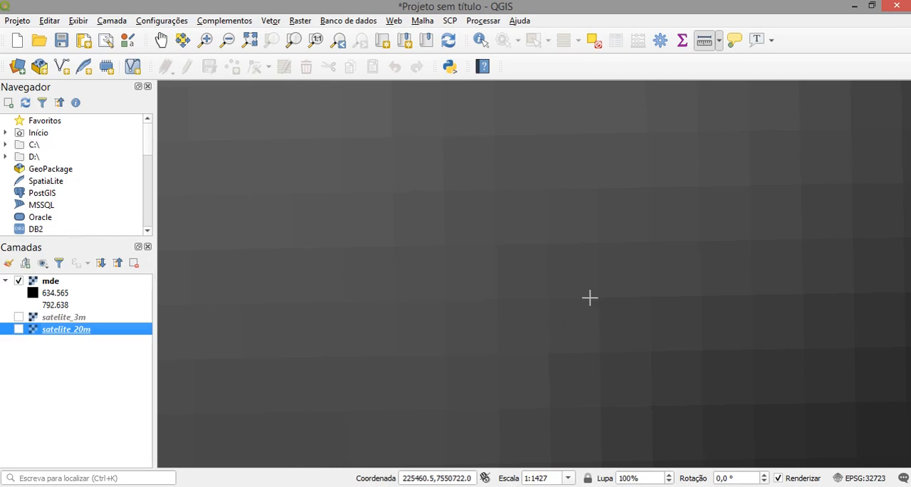
{"action": "left_click", "coordinate": [705, 43]}
{"action": "left_click_drag", "start_coordinate": [679, 183], "coordinate": [450, 116]}
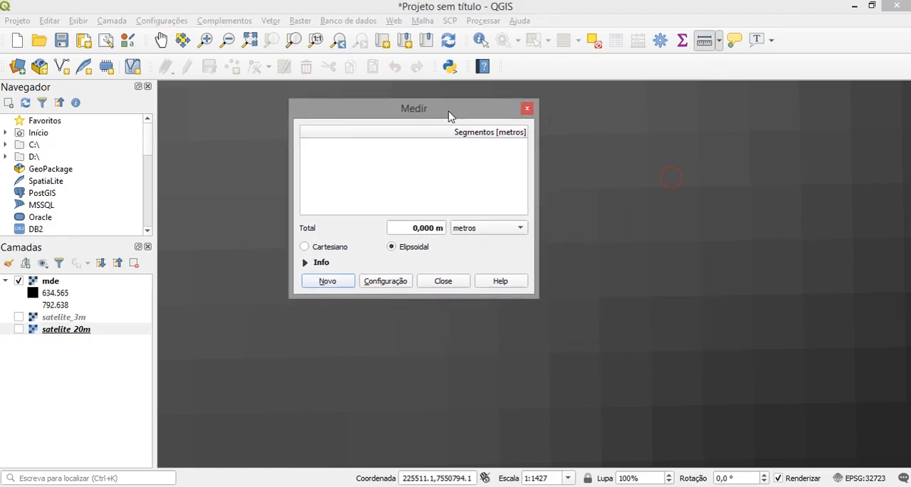
{"action": "left_click", "coordinate": [600, 298]}
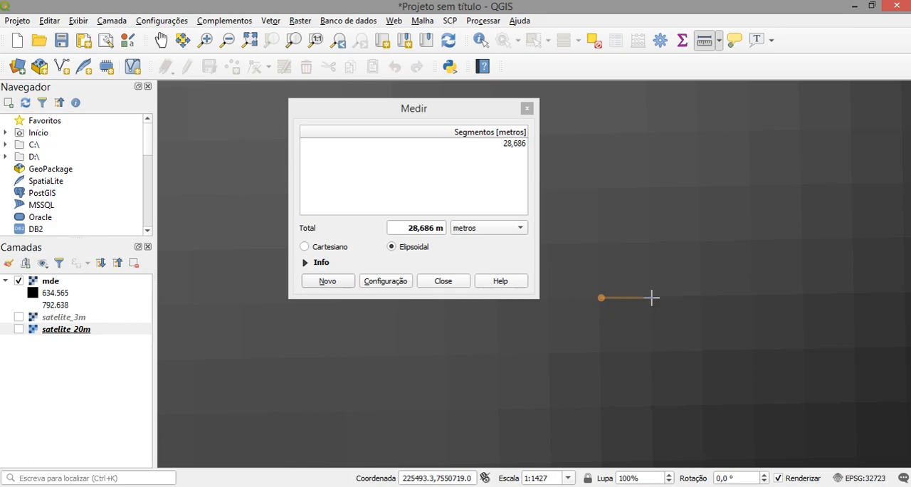
{"action": "left_click", "coordinate": [654, 297]}
{"action": "left_click", "coordinate": [527, 108]}
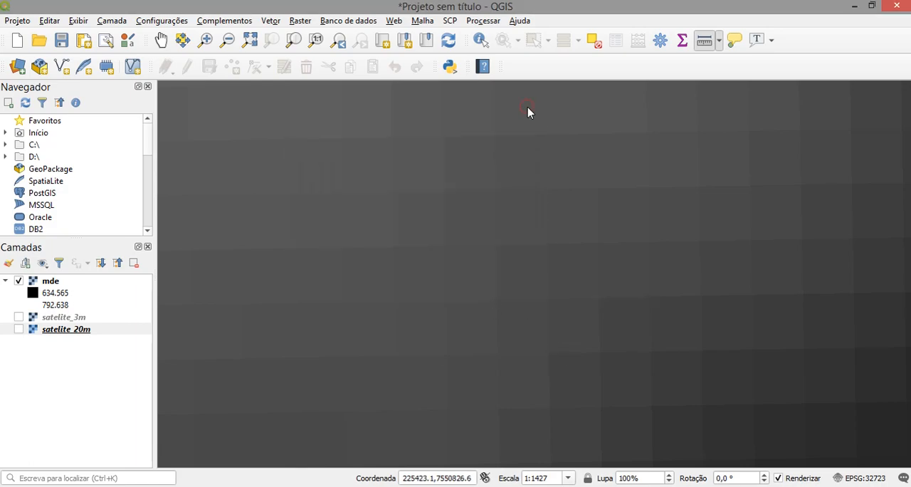
- Bring the whole mde raster back into view and centre it in the map with the pan tool
{"action": "scroll", "coordinate": [588, 303], "scroll_direction": "down", "scroll_amount": 2}
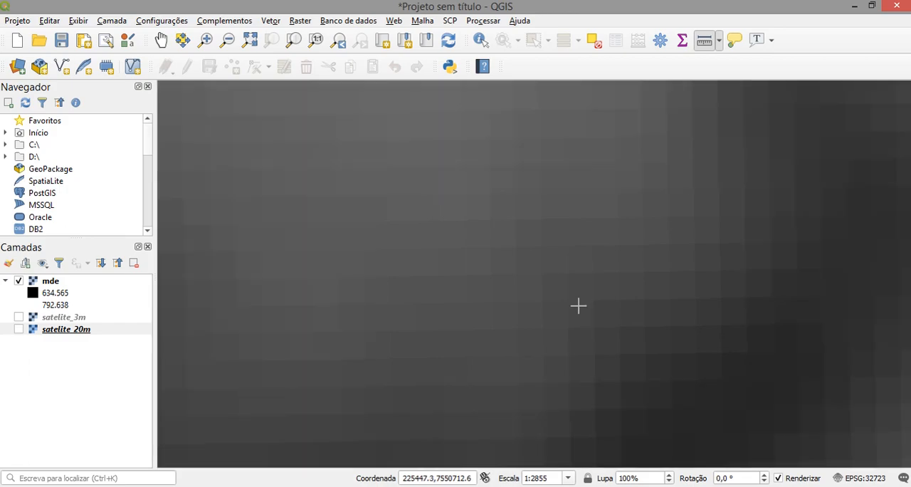
{"action": "scroll", "coordinate": [577, 308], "scroll_direction": "down", "scroll_amount": 2}
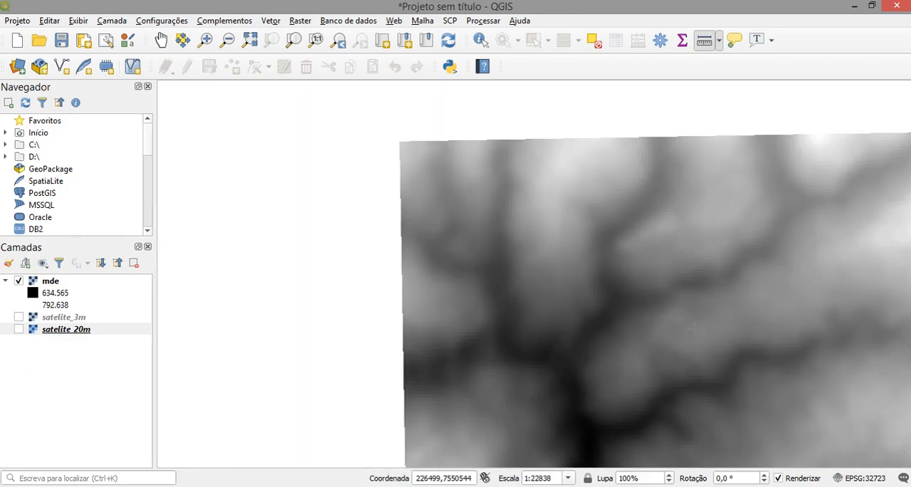
{"action": "left_click", "coordinate": [160, 40]}
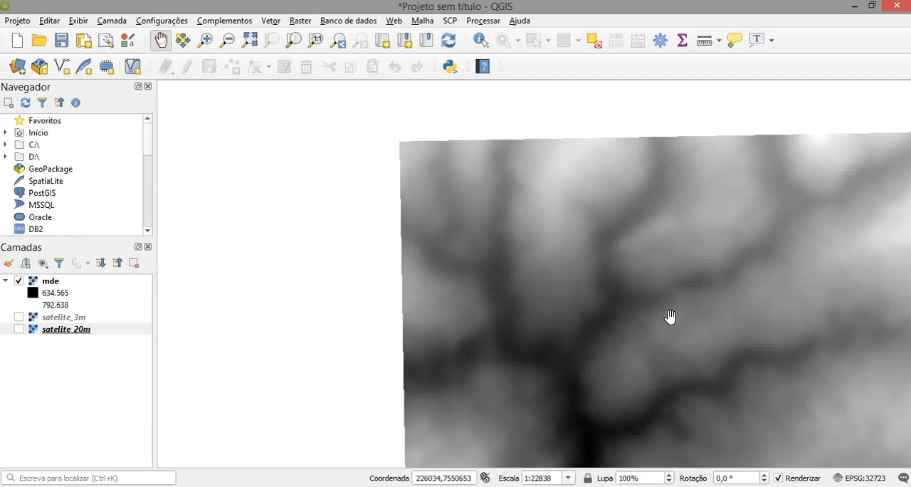
{"action": "left_click_drag", "start_coordinate": [671, 318], "coordinate": [484, 278]}
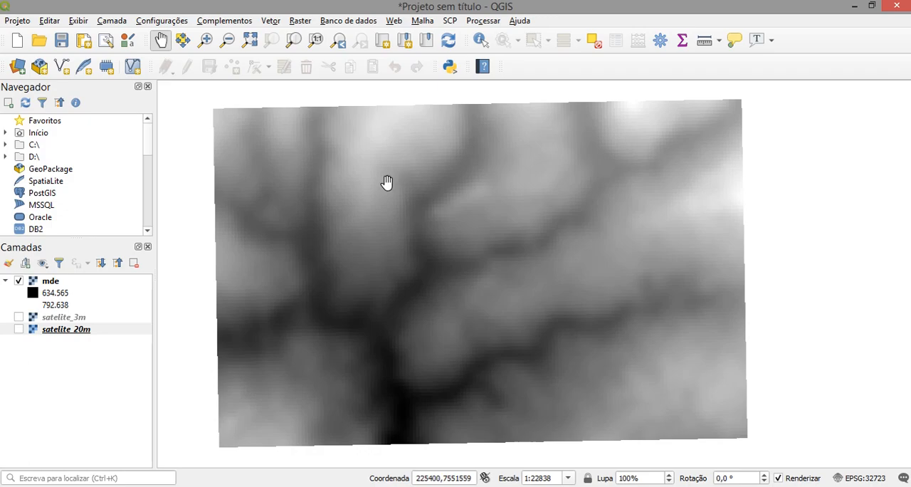
- Identify the mde elevation values at a dark valley pixel and at a bright northern peak, and close the results
{"action": "scroll", "coordinate": [387, 264], "scroll_direction": "up", "scroll_amount": 1}
{"action": "scroll", "coordinate": [389, 264], "scroll_direction": "down", "scroll_amount": 1}
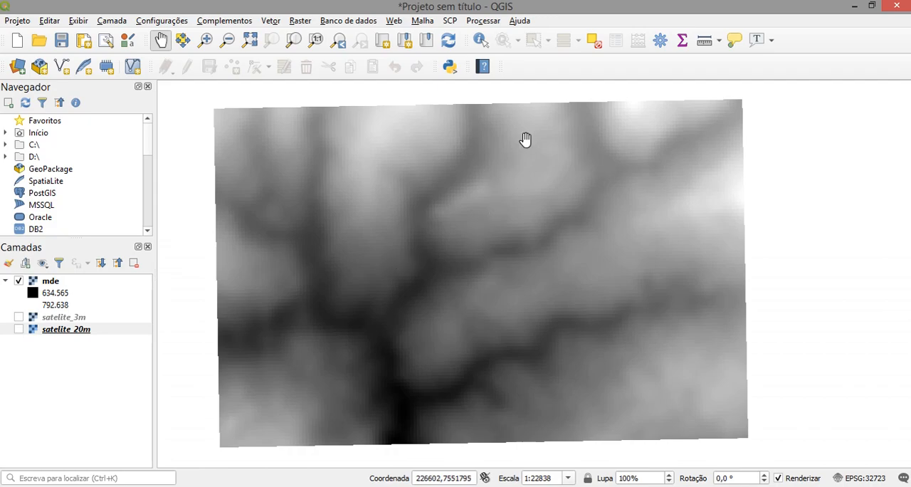
{"action": "left_click", "coordinate": [480, 39]}
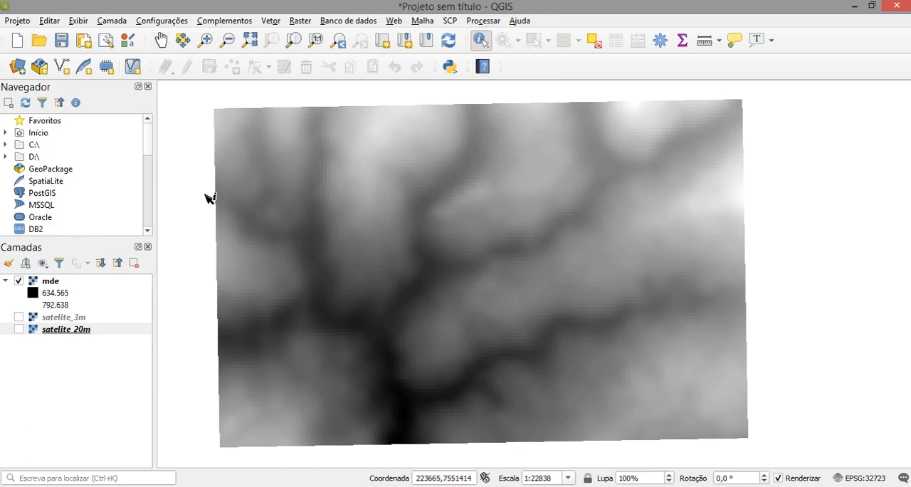
{"action": "left_click", "coordinate": [49, 281]}
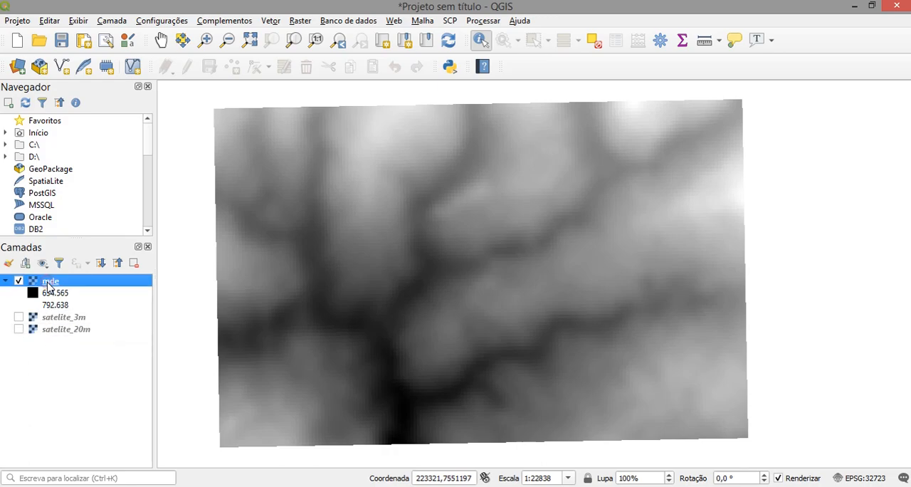
{"action": "left_click", "coordinate": [375, 209]}
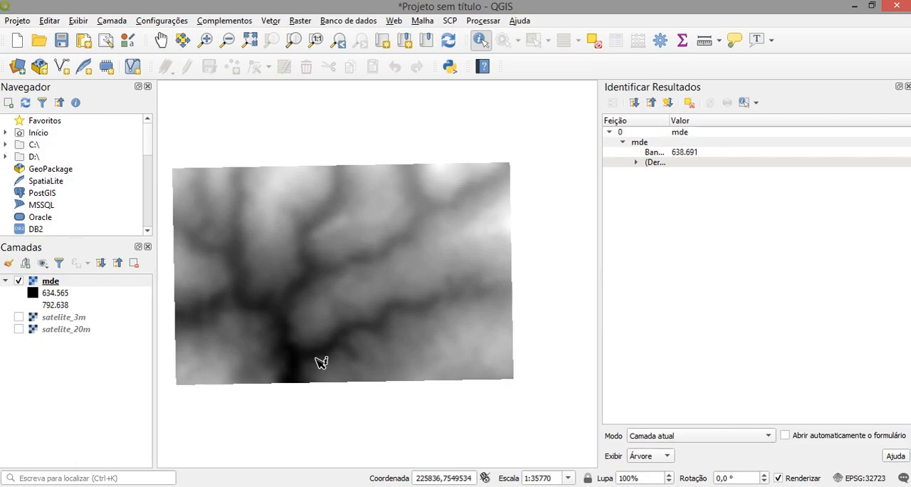
{"action": "left_click", "coordinate": [441, 168]}
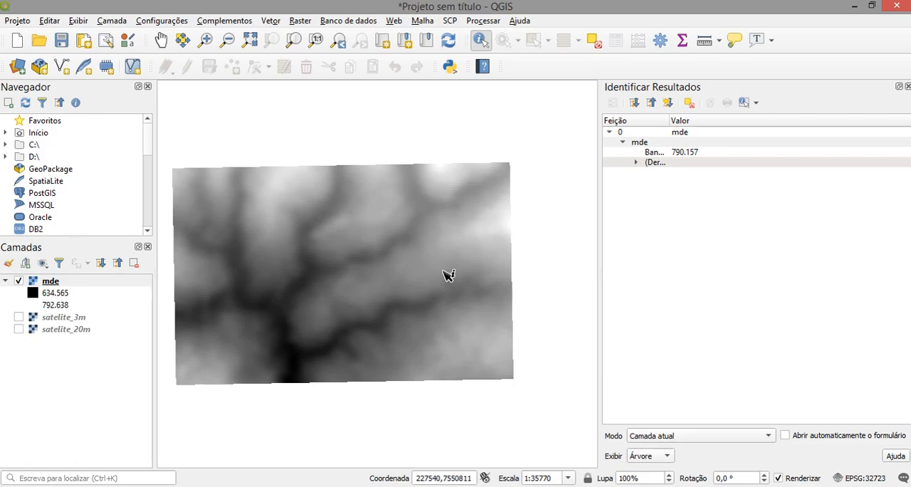
{"action": "scroll", "coordinate": [403, 269], "scroll_direction": "up", "scroll_amount": 1}
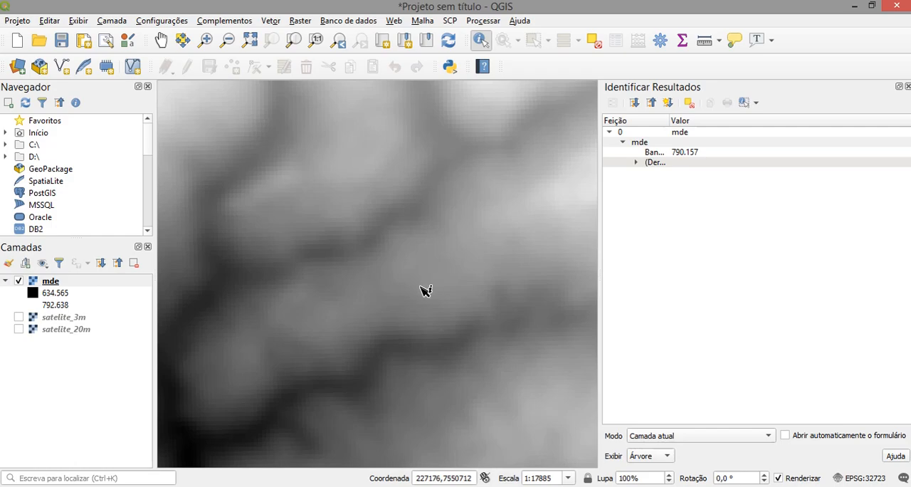
{"action": "scroll", "coordinate": [423, 291], "scroll_direction": "down", "scroll_amount": 1}
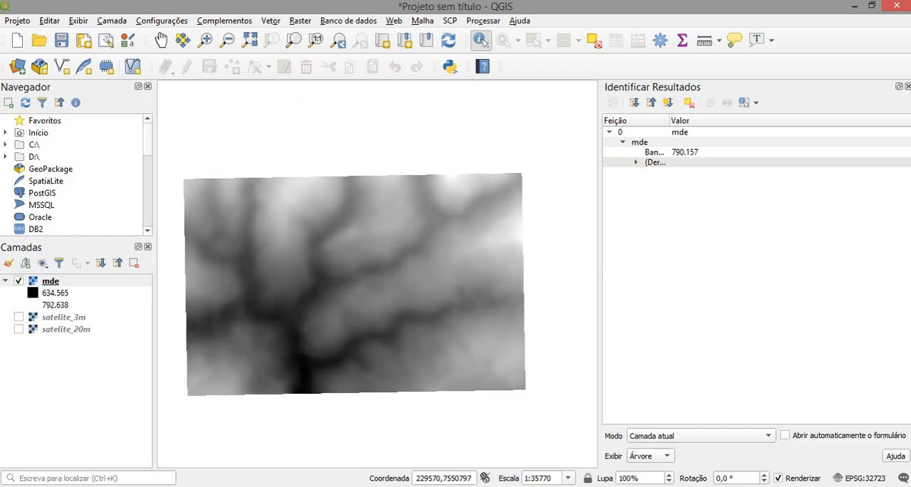
{"action": "left_click", "coordinate": [908, 87]}
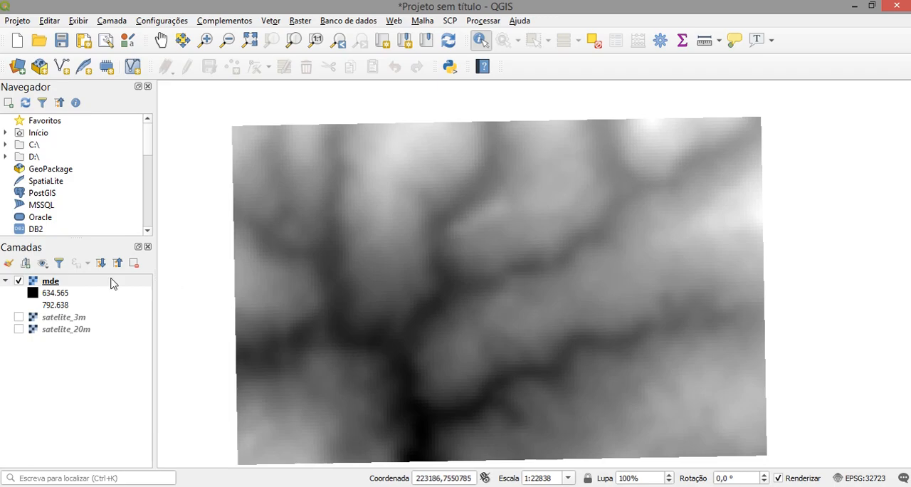
- Open the mde layer's symbology properties and set its render type to Banda simples falsa-cor
{"action": "left_click", "coordinate": [5, 282]}
{"action": "left_click", "coordinate": [6, 283]}
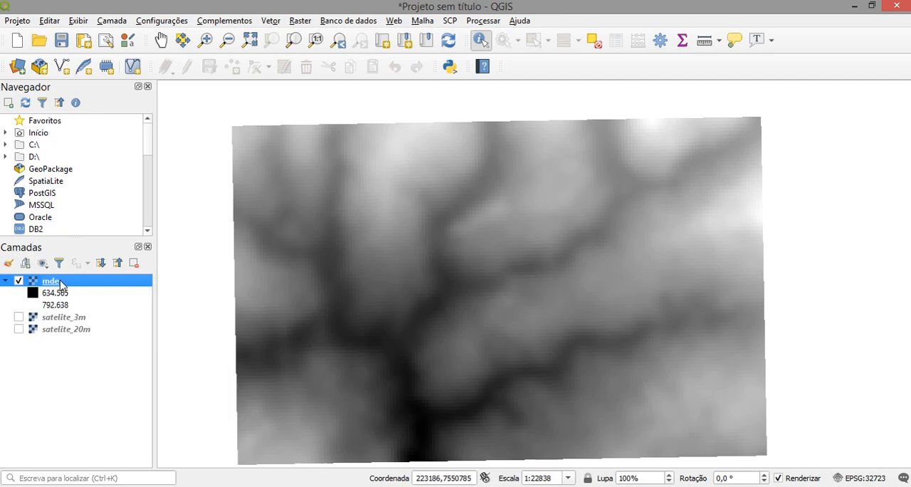
{"action": "right_click", "coordinate": [62, 284]}
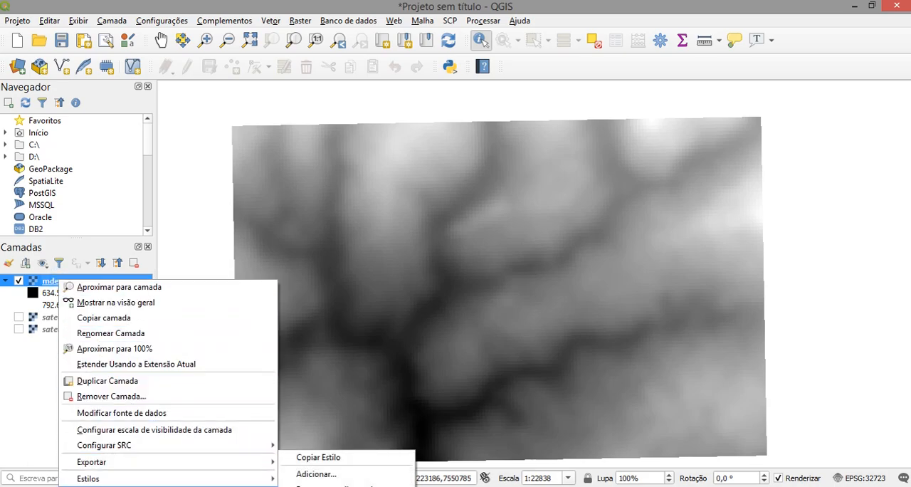
{"action": "left_click", "coordinate": [125, 486]}
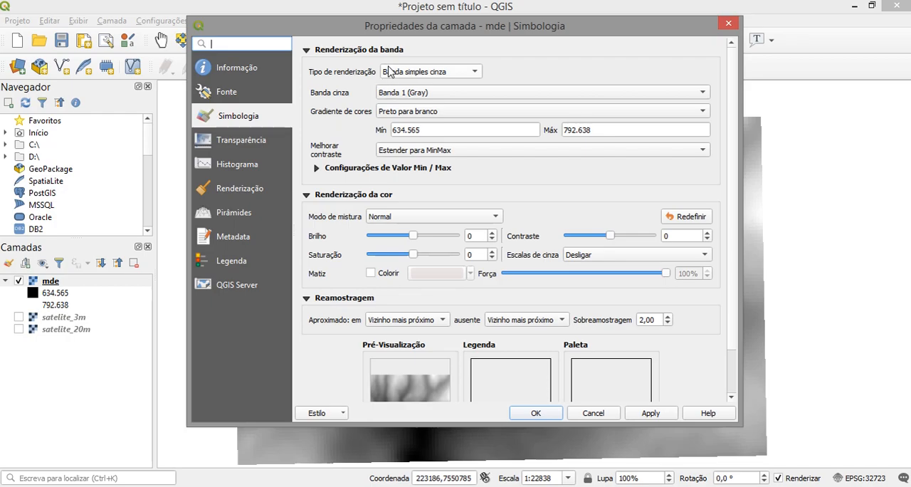
{"action": "left_click", "coordinate": [460, 74]}
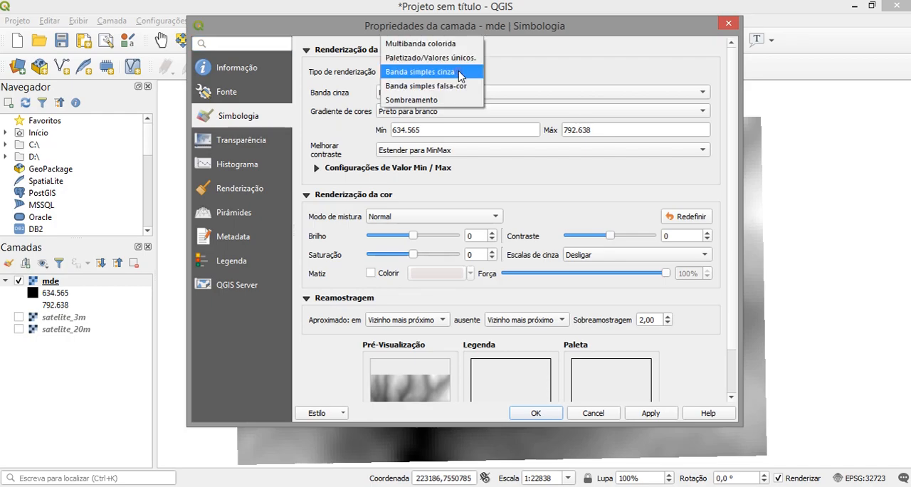
{"action": "left_click", "coordinate": [420, 86]}
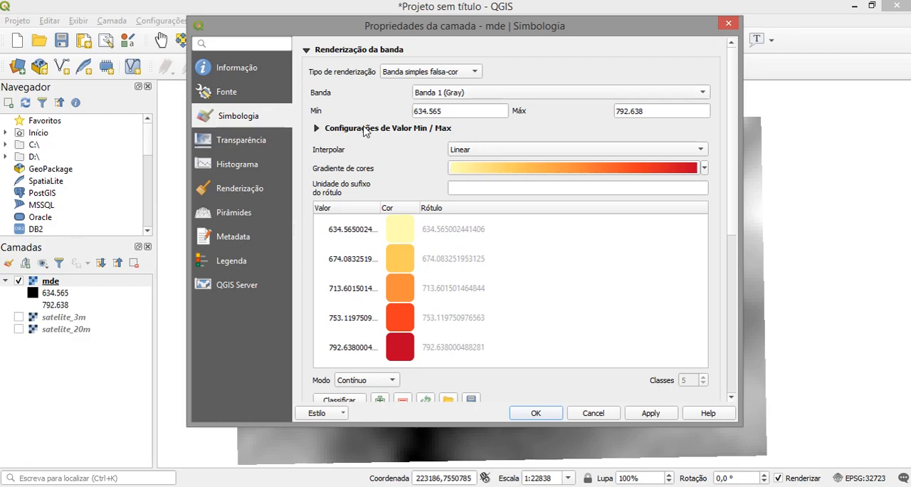
{"action": "double_click", "coordinate": [449, 112]}
{"action": "double_click", "coordinate": [649, 111]}
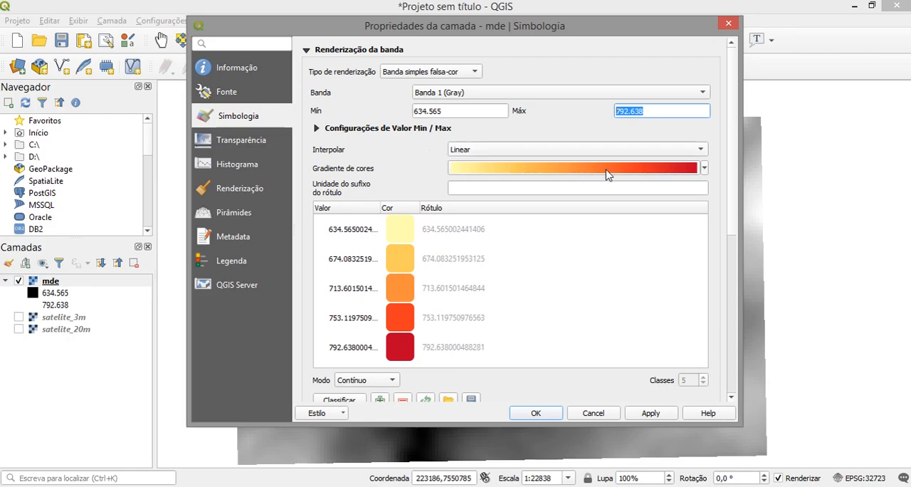
- Assign the Spectral colour ramp to mde, invert it so low elevations are blue and high ones red, and apply it
{"action": "left_click", "coordinate": [704, 169]}
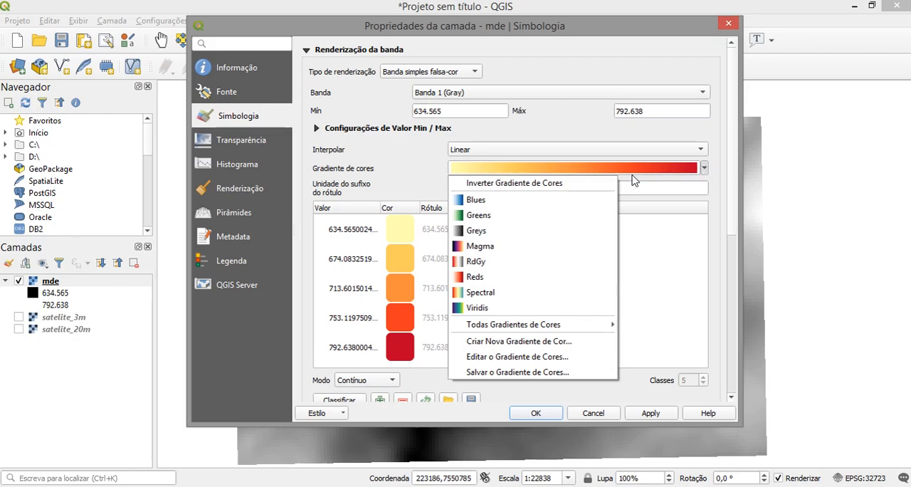
{"action": "left_click", "coordinate": [466, 293]}
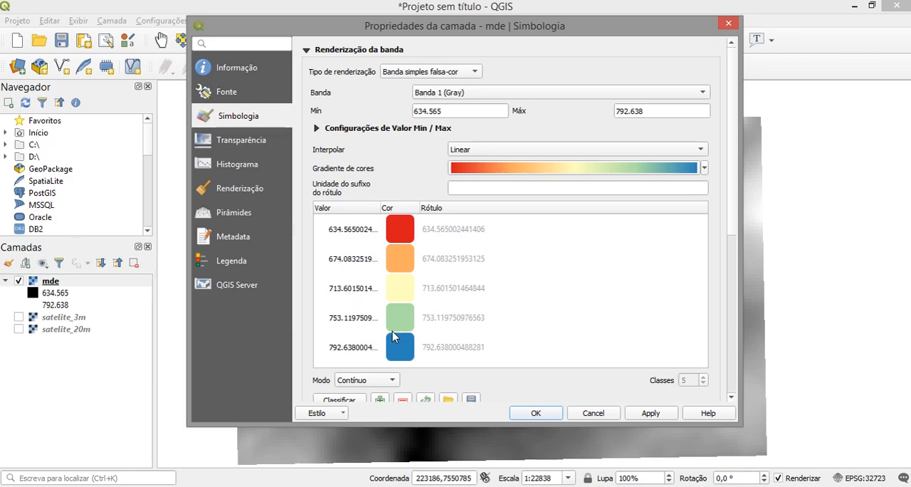
{"action": "left_click", "coordinate": [703, 168]}
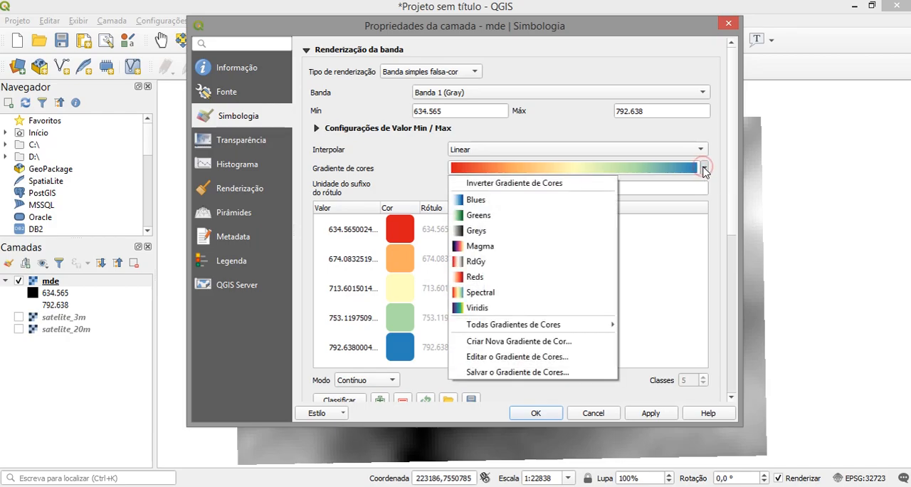
{"action": "left_click", "coordinate": [504, 186]}
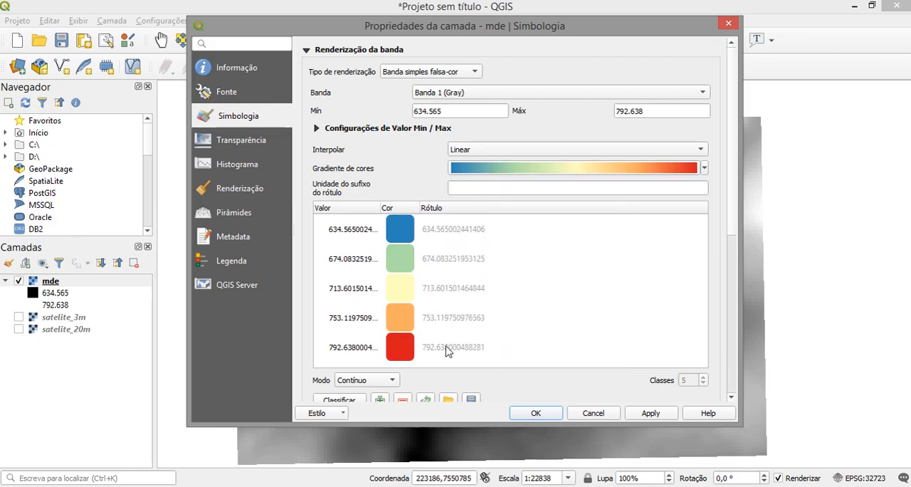
{"action": "left_click", "coordinate": [649, 413]}
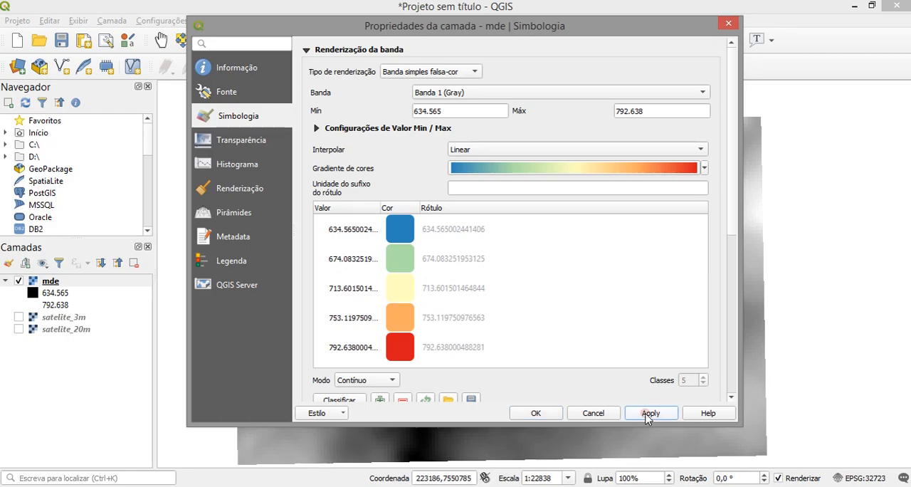
{"action": "left_click", "coordinate": [536, 414]}
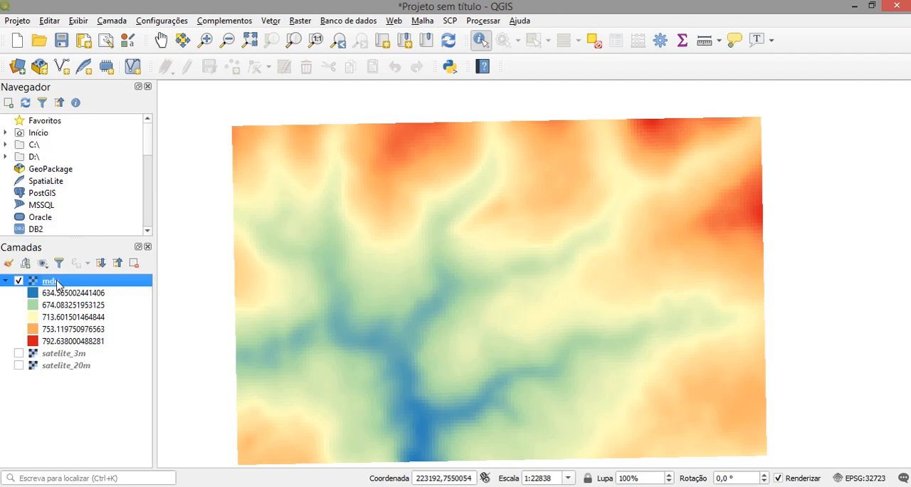
- Reclassify the mde colours with Método Discreto interpolation and Intervalo igual mode, and apply the symbology
{"action": "mouse_move", "coordinate": [57, 283]}
{"action": "right_click", "coordinate": [58, 283]}
{"action": "left_click", "coordinate": [133, 485]}
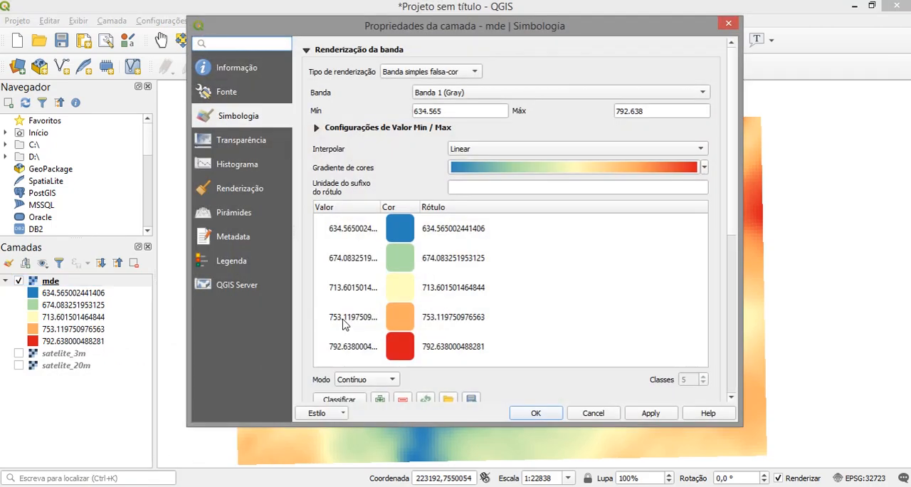
{"action": "left_click_drag", "start_coordinate": [432, 34], "coordinate": [301, 31]}
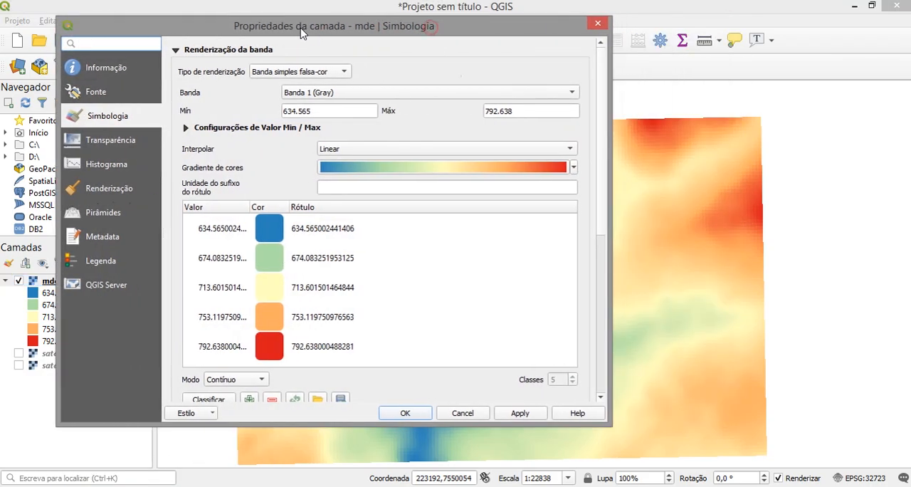
{"action": "left_click", "coordinate": [341, 149]}
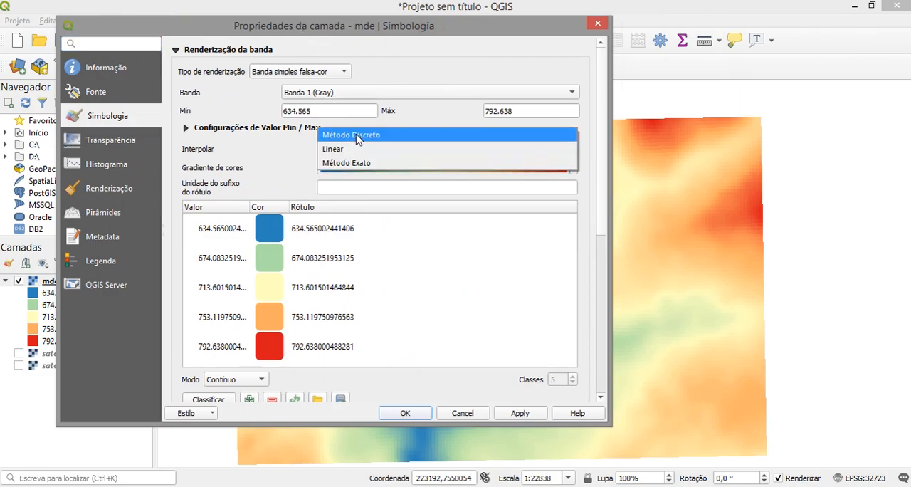
{"action": "left_click", "coordinate": [351, 135]}
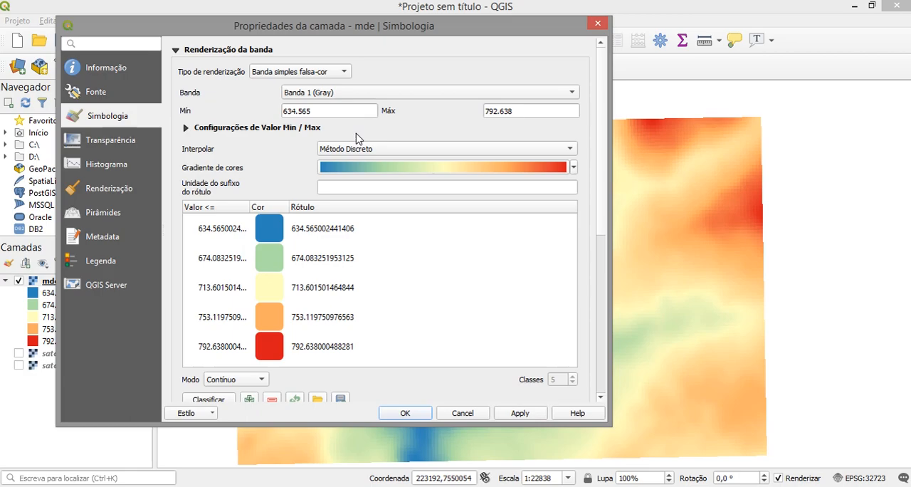
{"action": "left_click", "coordinate": [261, 380]}
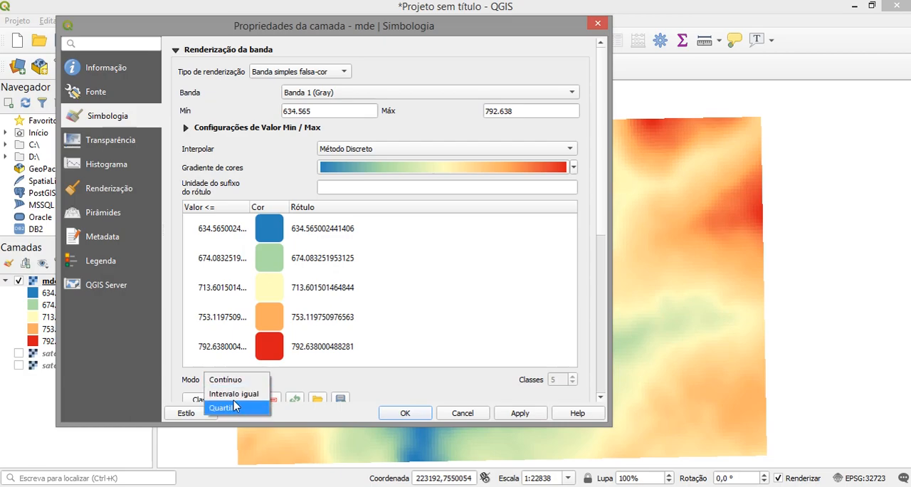
{"action": "left_click", "coordinate": [235, 395]}
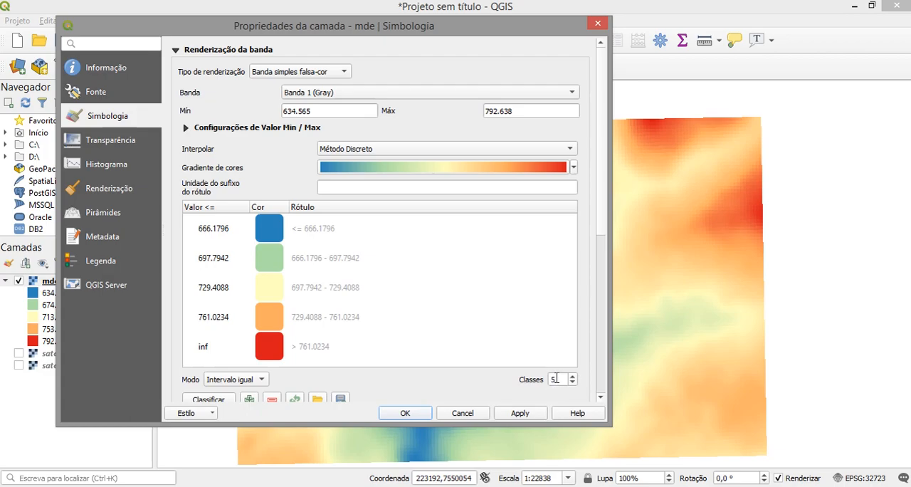
{"action": "left_click", "coordinate": [520, 414]}
{"action": "left_click", "coordinate": [405, 413]}
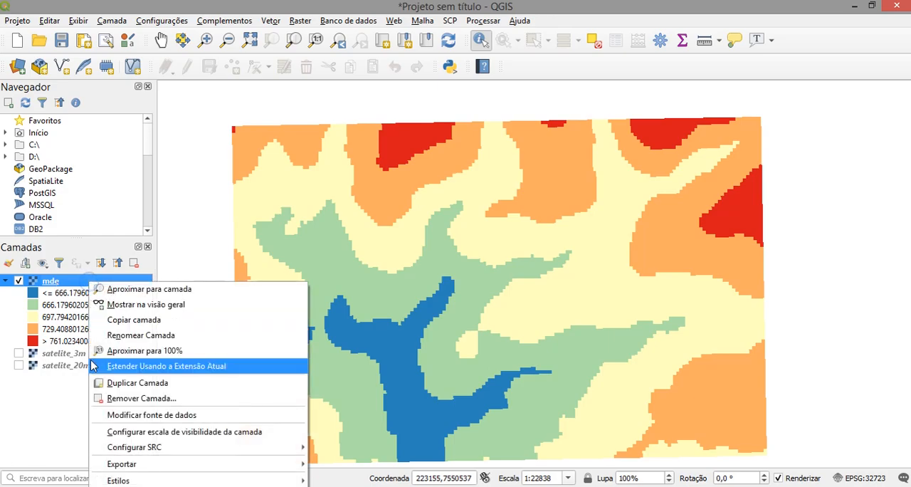
- Reduce the mde layer's global opacity to 50,4% and apply the transparency
{"action": "left_click", "coordinate": [135, 486]}
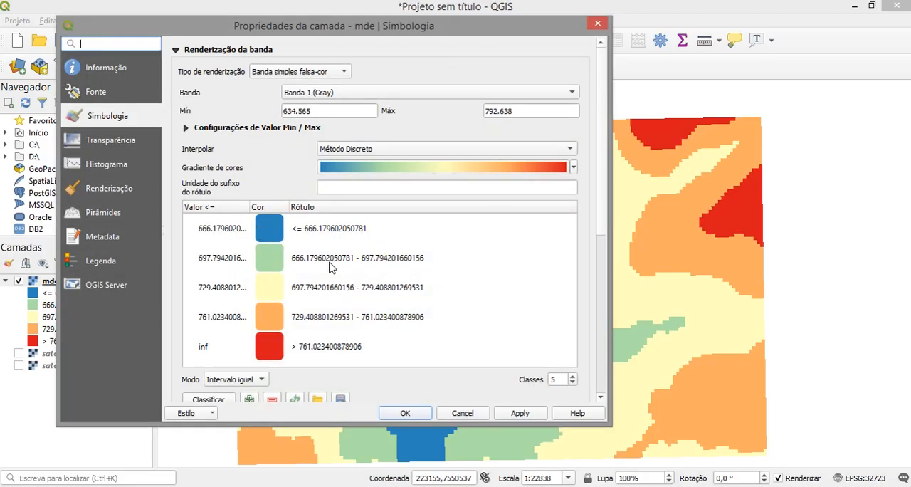
{"action": "left_click_drag", "start_coordinate": [324, 426], "coordinate": [324, 447]}
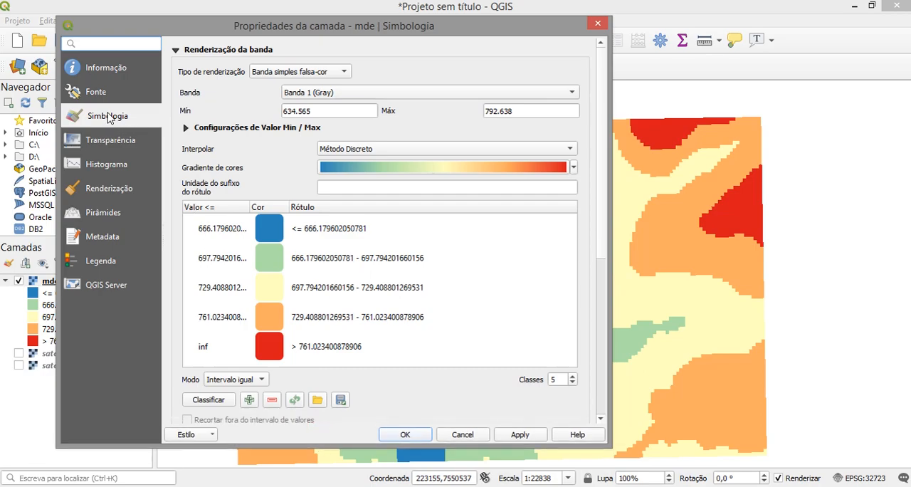
{"action": "left_click", "coordinate": [111, 141]}
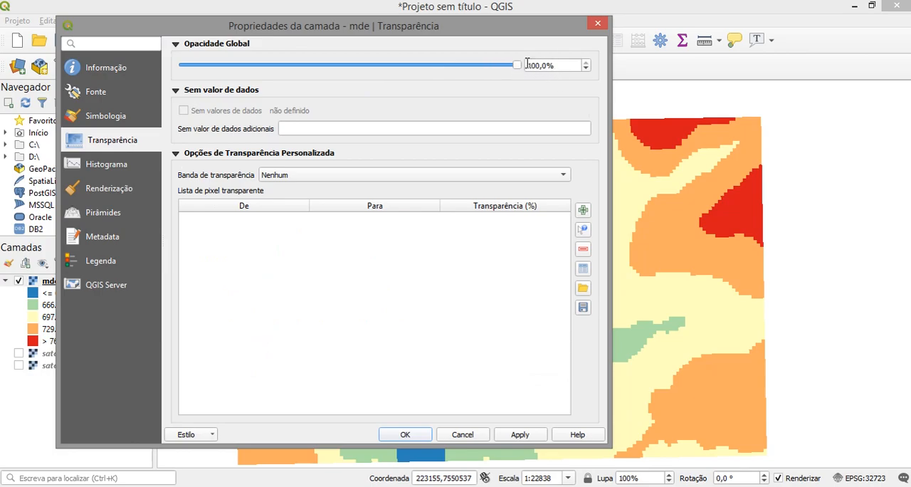
{"action": "left_click_drag", "start_coordinate": [517, 68], "coordinate": [353, 72]}
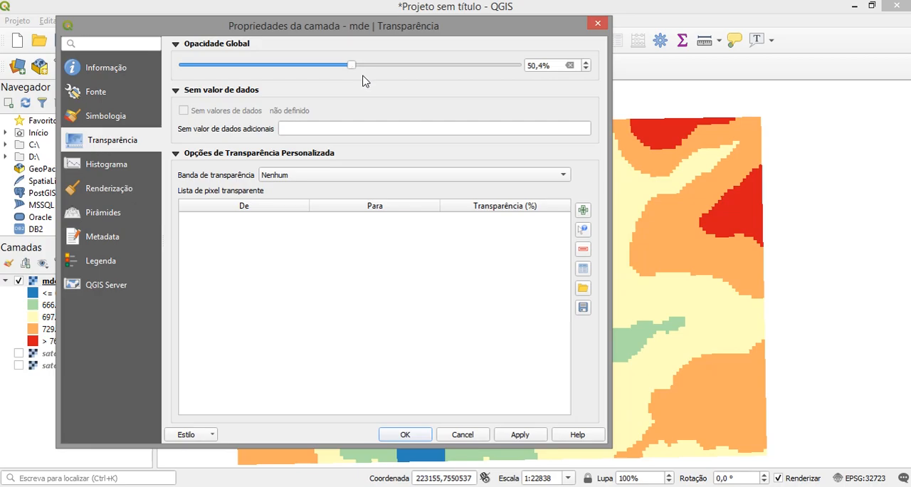
{"action": "left_click", "coordinate": [512, 435]}
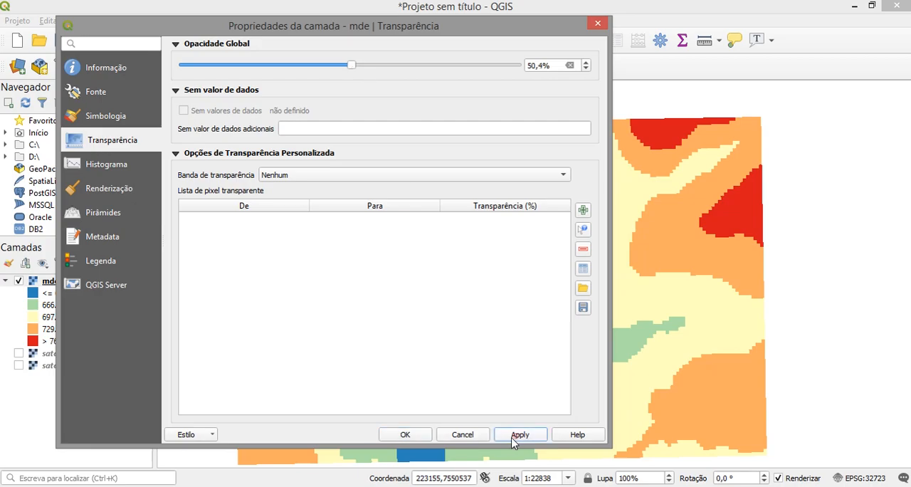
{"action": "left_click", "coordinate": [405, 435]}
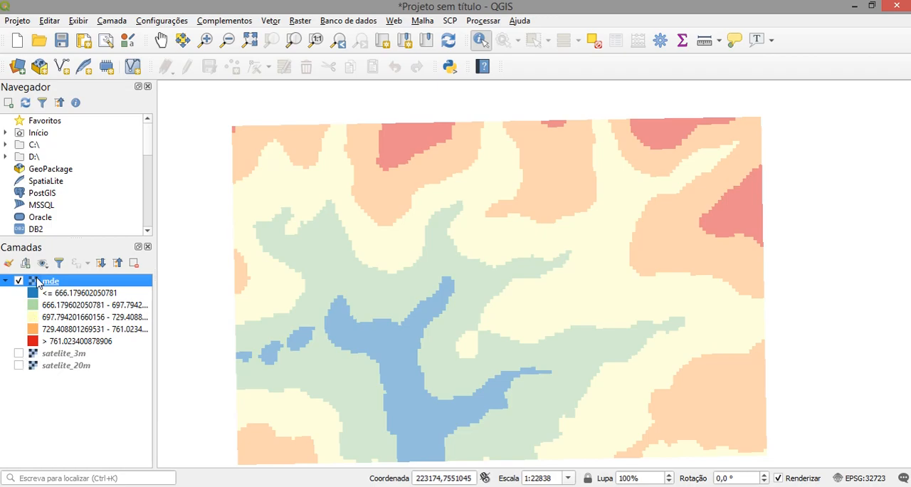
- Show the satelite_3m layer beneath the mde classes and inspect the overlay over the urban area
{"action": "left_click", "coordinate": [19, 353]}
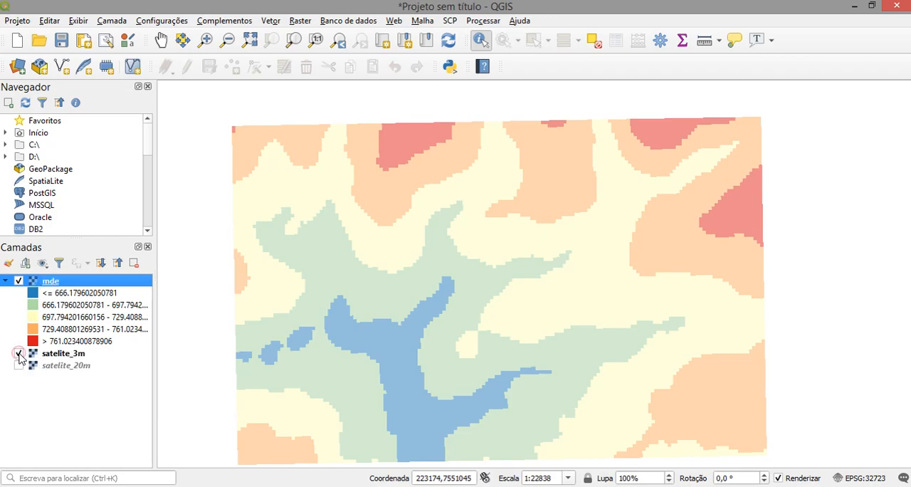
{"action": "scroll", "coordinate": [467, 281], "scroll_direction": "up", "scroll_amount": 1}
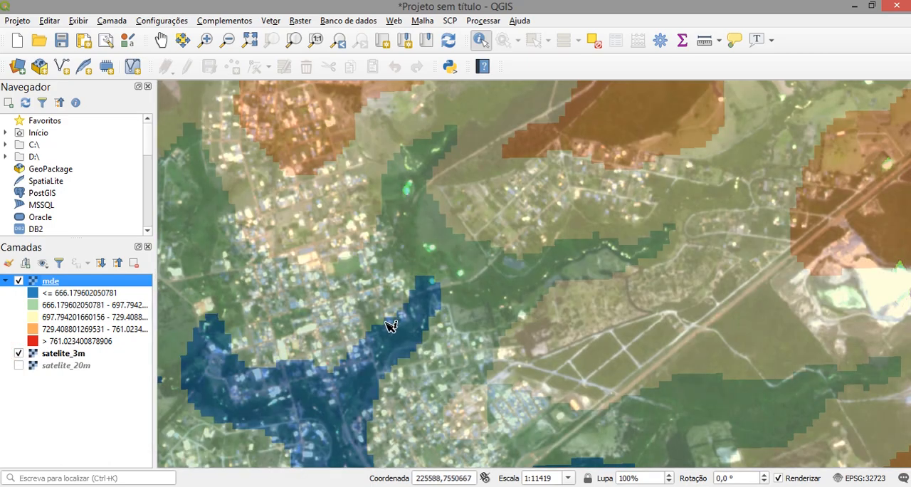
{"action": "scroll", "coordinate": [391, 322], "scroll_direction": "up", "scroll_amount": 1}
{"action": "scroll", "coordinate": [387, 326], "scroll_direction": "down", "scroll_amount": 1}
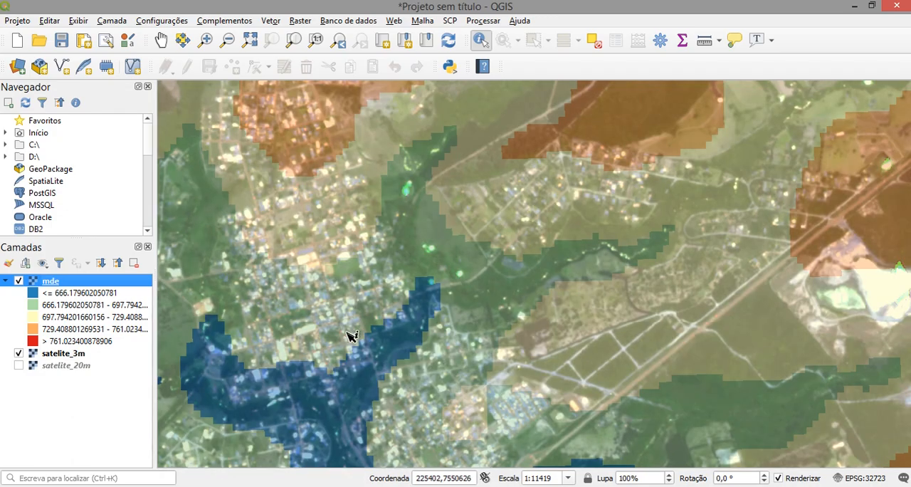
{"action": "scroll", "coordinate": [352, 329], "scroll_direction": "down", "scroll_amount": 1}
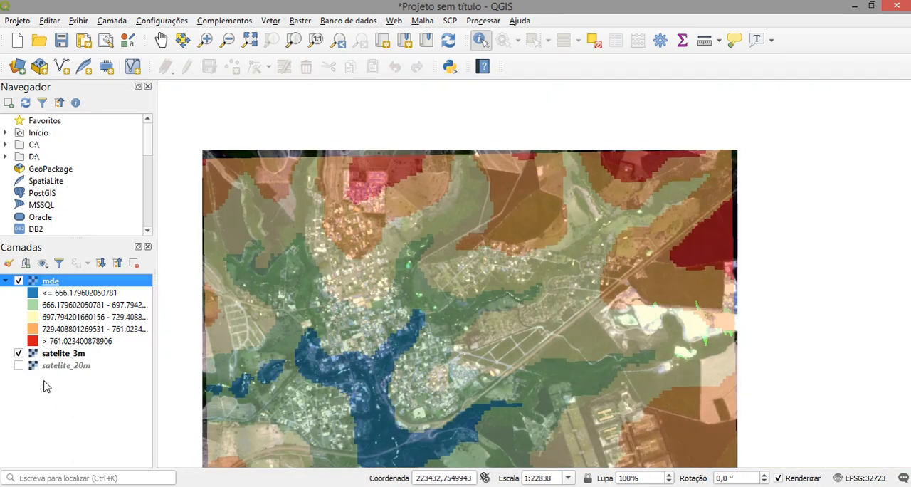
{"action": "left_click", "coordinate": [19, 354]}
- Browse the XYZ Tiles connections and view the blank form for a new XYZ connection, without creating one
{"action": "left_click_drag", "start_coordinate": [147, 136], "coordinate": [147, 170]}
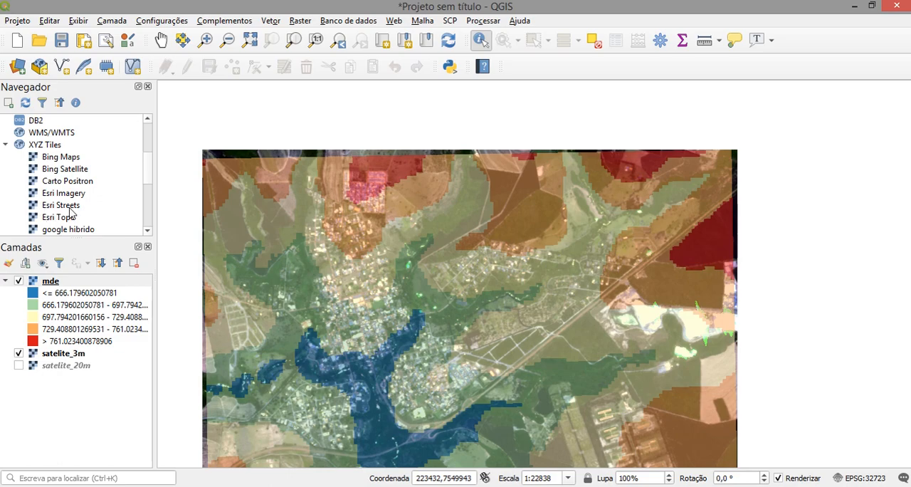
{"action": "scroll", "coordinate": [148, 177], "scroll_direction": "down", "scroll_amount": 3}
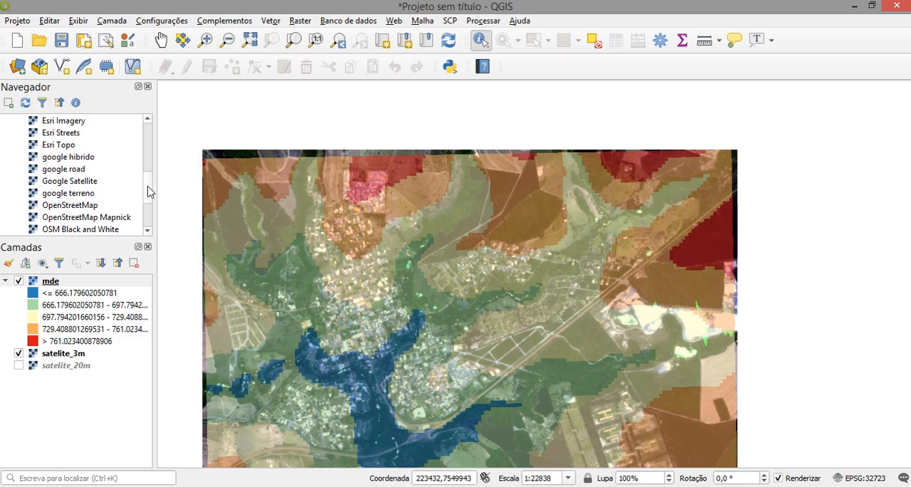
{"action": "scroll", "coordinate": [150, 191], "scroll_direction": "up", "scroll_amount": 1}
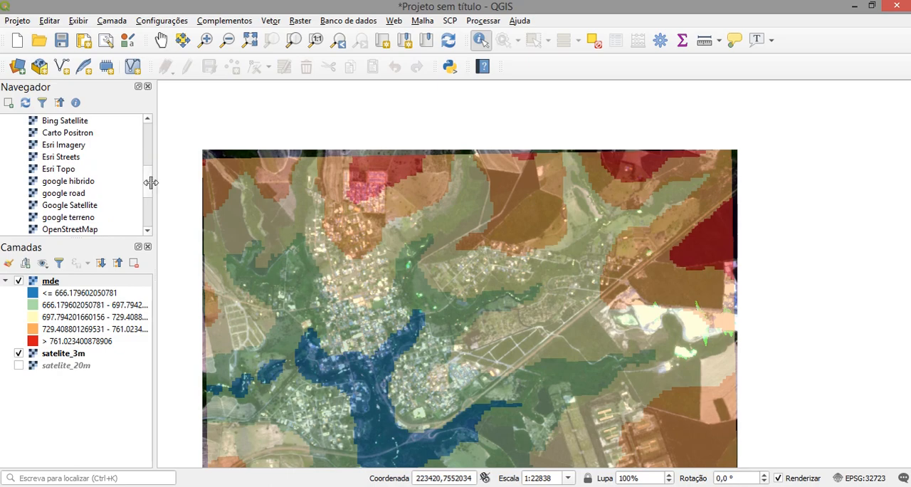
{"action": "scroll", "coordinate": [148, 188], "scroll_direction": "up", "scroll_amount": 3}
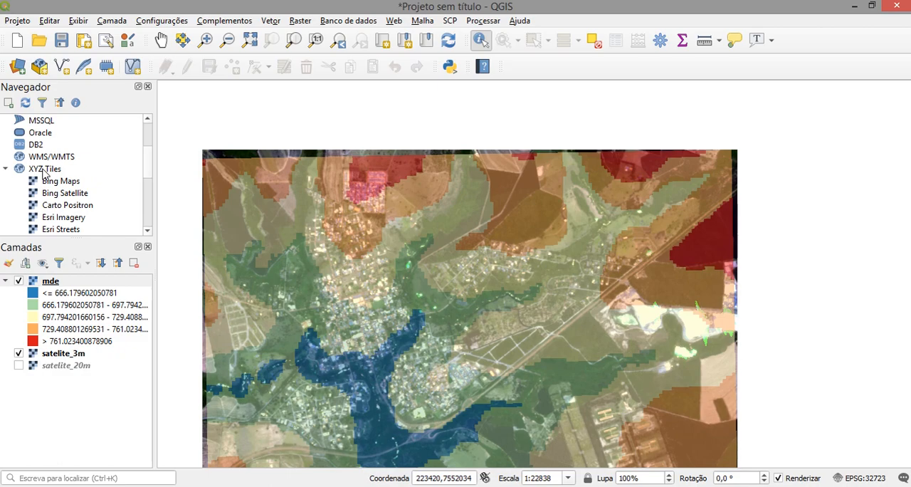
{"action": "right_click", "coordinate": [43, 172]}
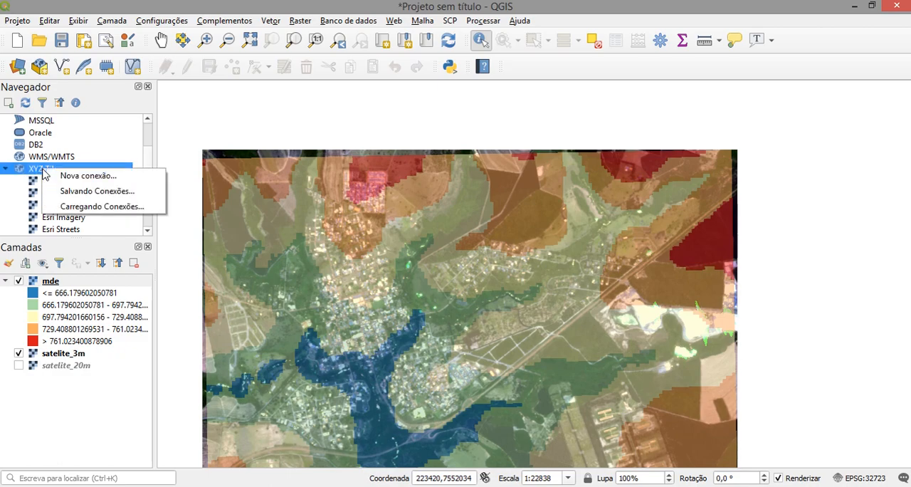
{"action": "left_click", "coordinate": [77, 181]}
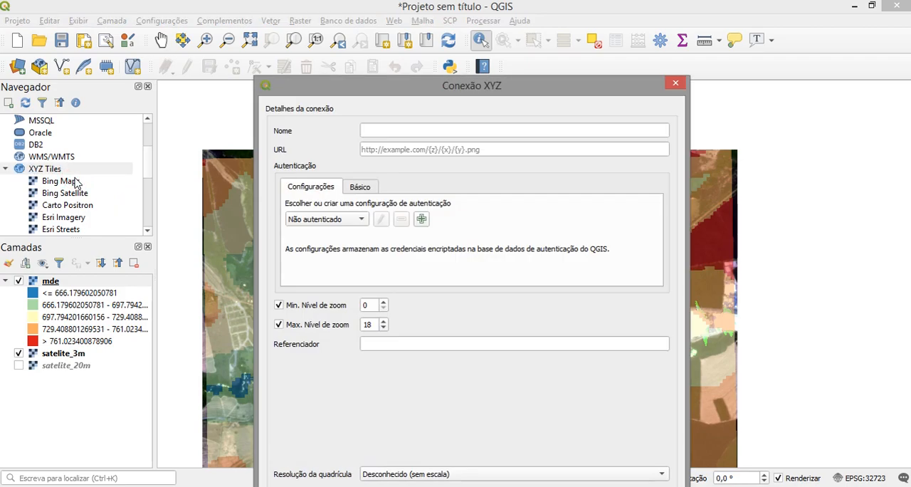
{"action": "left_click", "coordinate": [364, 129]}
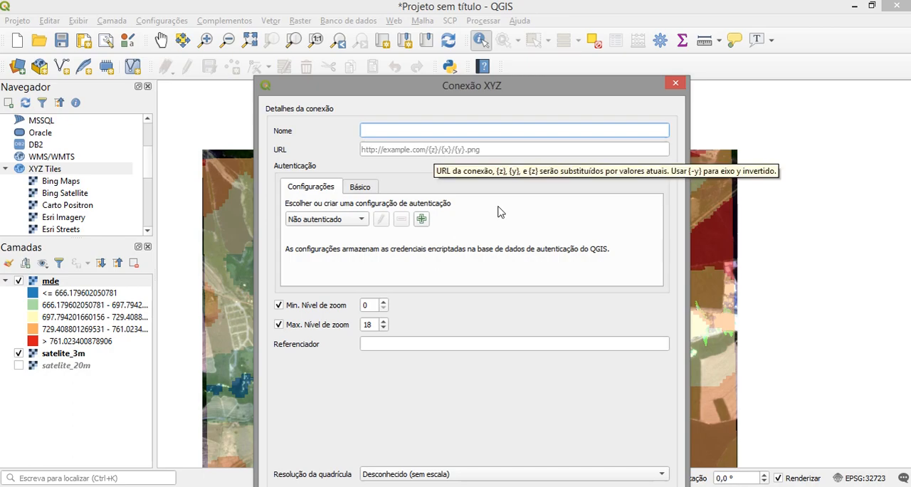
{"action": "left_click_drag", "start_coordinate": [514, 92], "coordinate": [482, 61]}
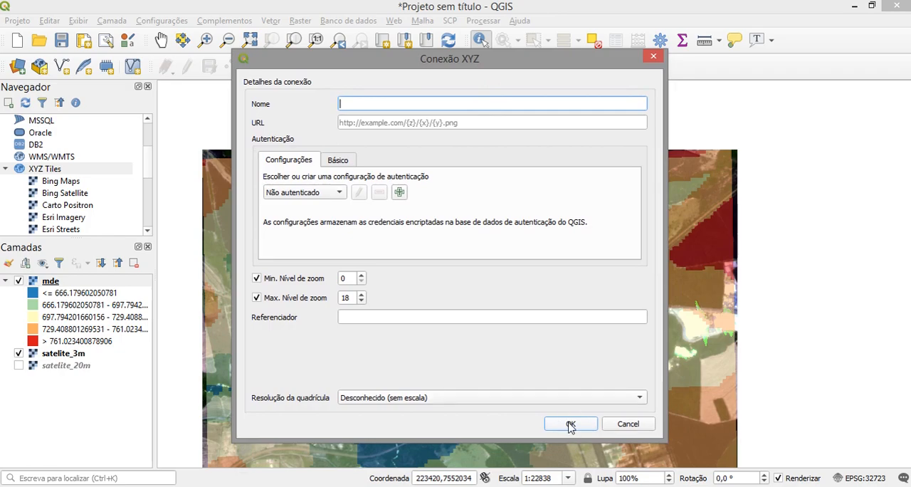
{"action": "left_click", "coordinate": [626, 424]}
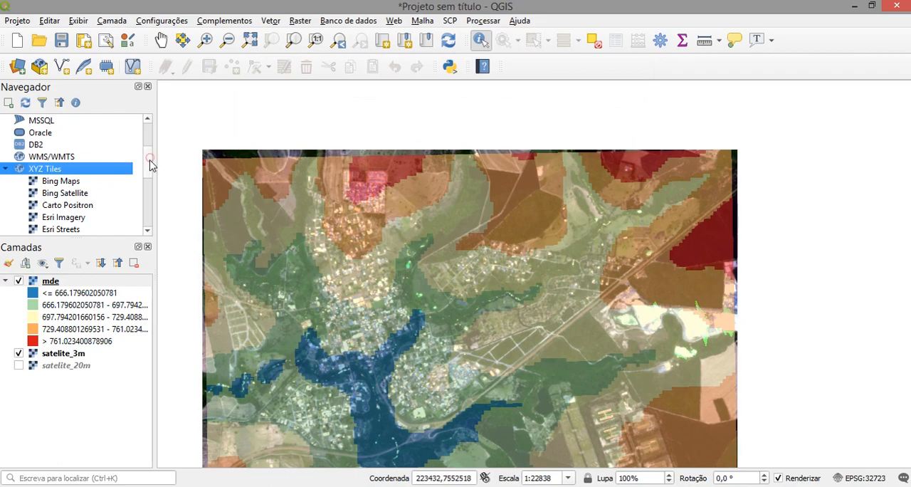
- Add the Google Satellite XYZ tile layer to the project and view its coverage at regional scale
{"action": "scroll", "coordinate": [145, 162], "scroll_direction": "down", "scroll_amount": 2}
{"action": "scroll", "coordinate": [141, 182], "scroll_direction": "down", "scroll_amount": 2}
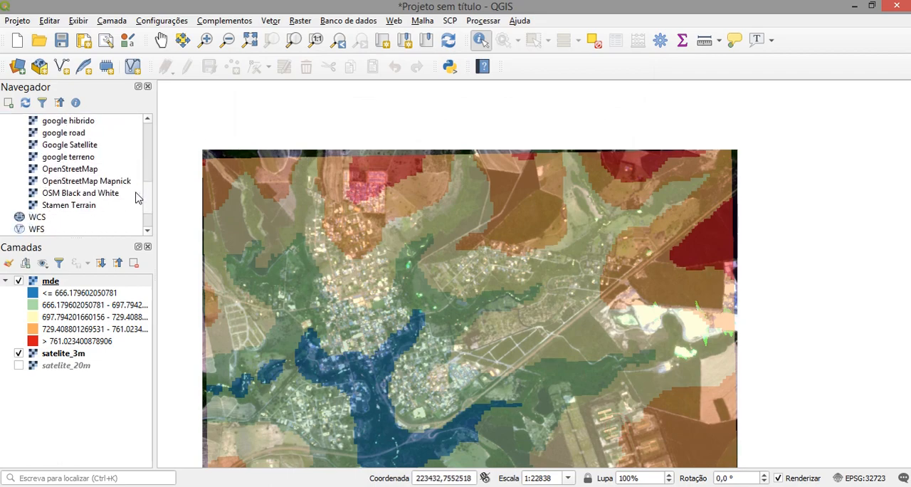
{"action": "scroll", "coordinate": [138, 201], "scroll_direction": "down", "scroll_amount": 1}
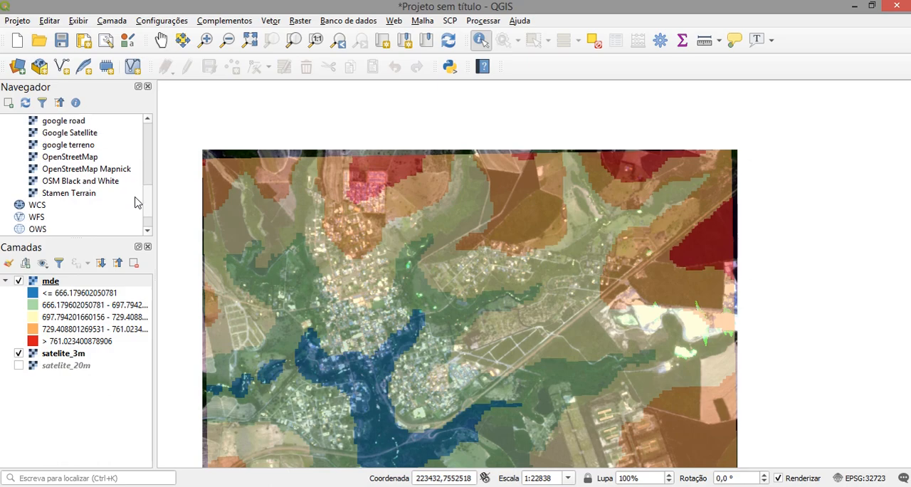
{"action": "double_click", "coordinate": [60, 137]}
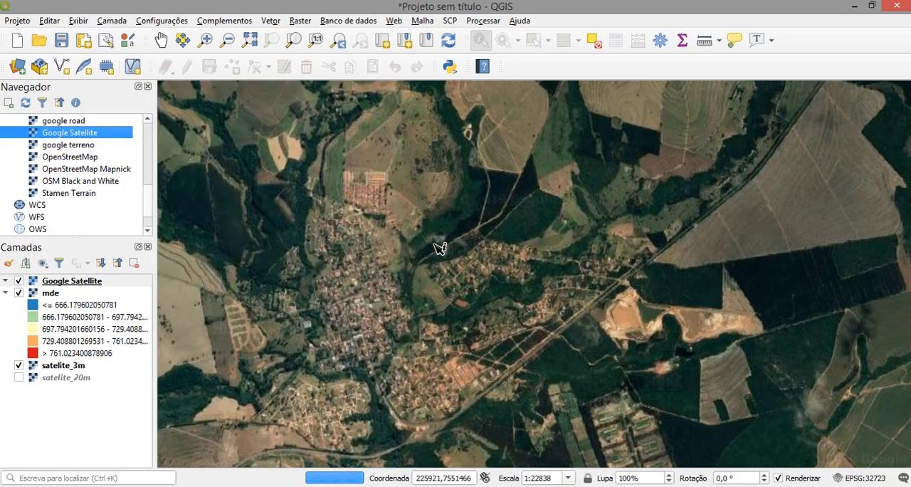
{"action": "scroll", "coordinate": [434, 280], "scroll_direction": "down", "scroll_amount": 1}
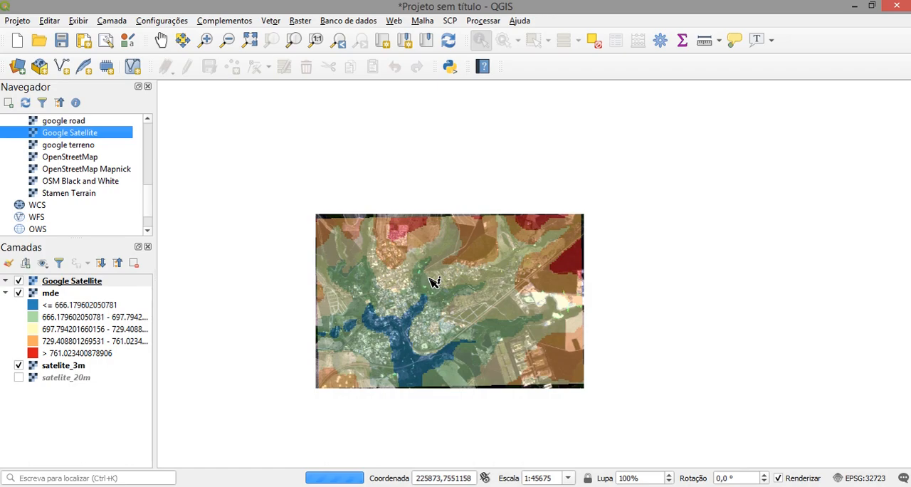
{"action": "scroll", "coordinate": [441, 277], "scroll_direction": "down", "scroll_amount": 2}
{"action": "scroll", "coordinate": [447, 275], "scroll_direction": "down", "scroll_amount": 1}
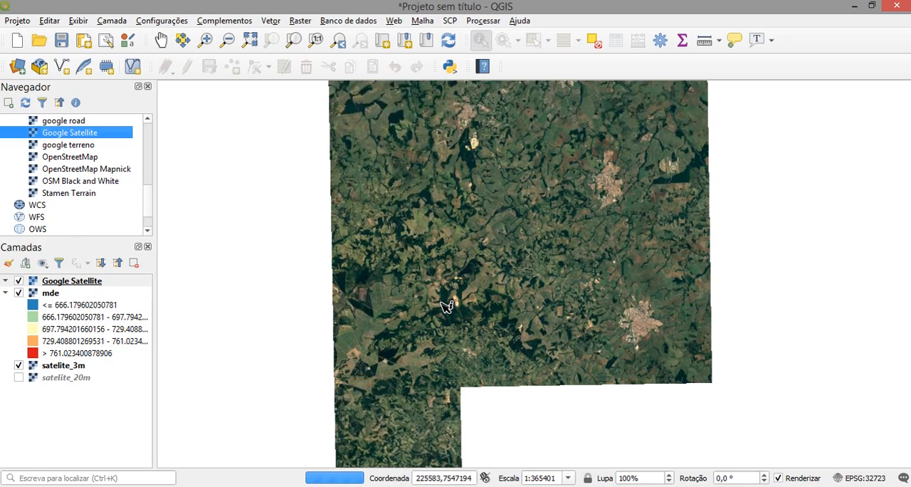
{"action": "scroll", "coordinate": [445, 306], "scroll_direction": "down", "scroll_amount": 2}
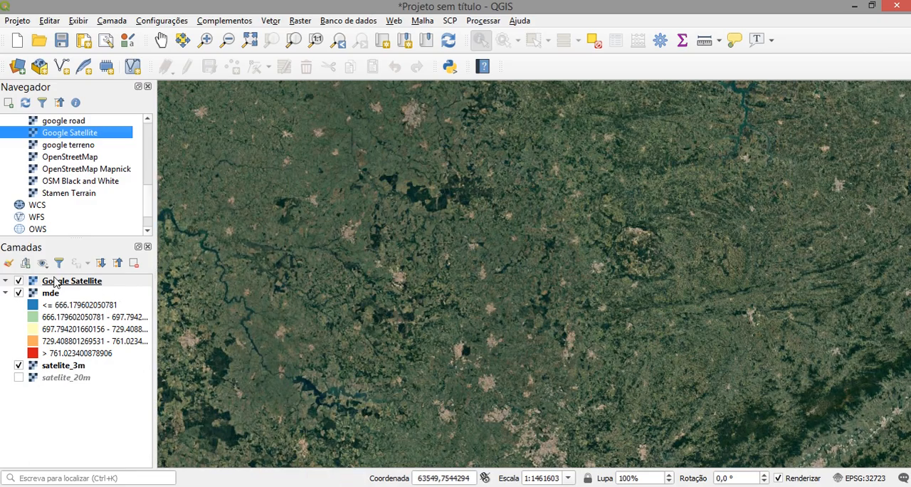
- Move Google Satellite below satelite_20m in the layer order and zoom the map to the mde layer
{"action": "left_click_drag", "start_coordinate": [57, 284], "coordinate": [53, 397]}
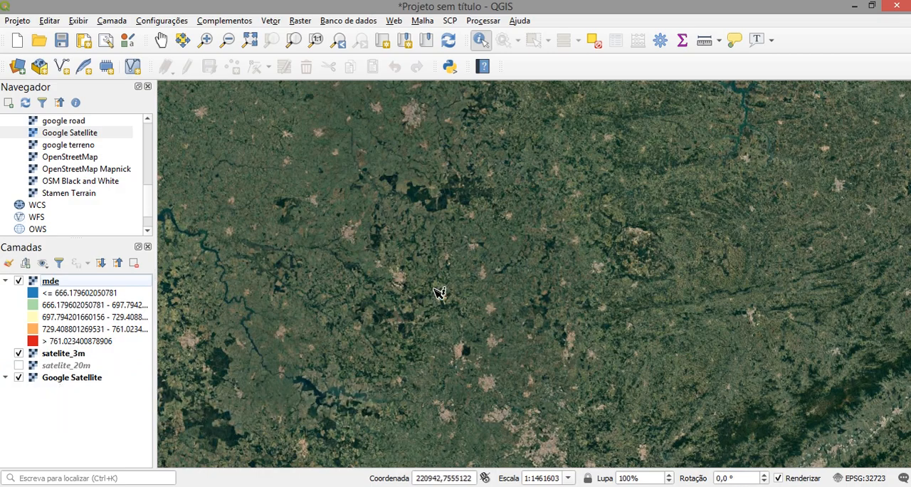
{"action": "left_click", "coordinate": [52, 285]}
{"action": "right_click", "coordinate": [53, 285]}
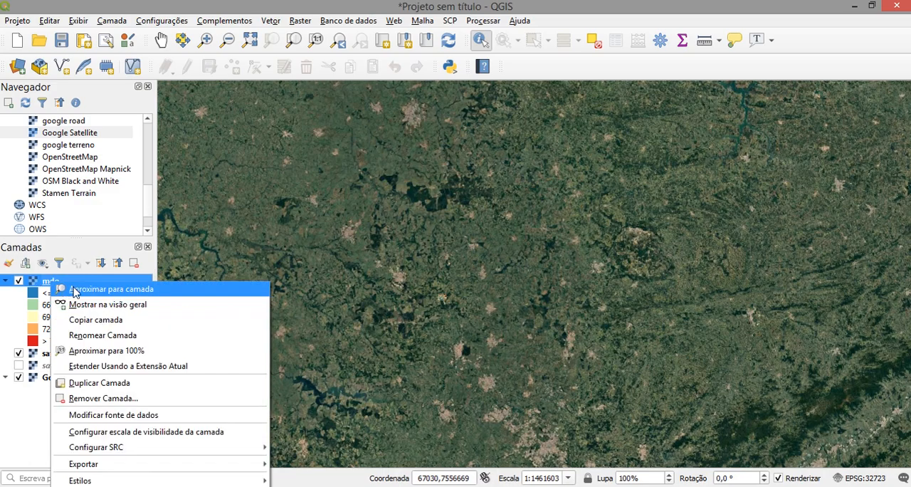
{"action": "left_click", "coordinate": [106, 292]}
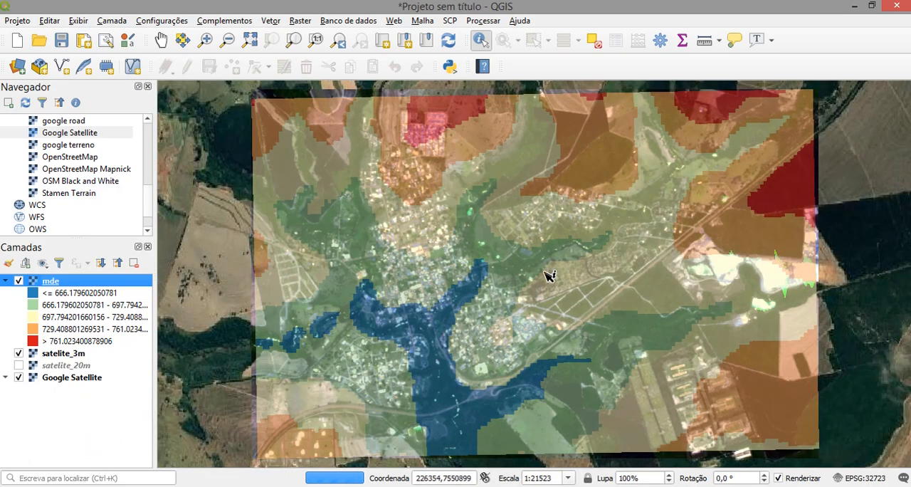
- Hide the mde layer and compare satelite_3m and satelite_20m in turn with the Google Satellite basemap, leaving only the basemap shown
{"action": "left_click", "coordinate": [19, 282]}
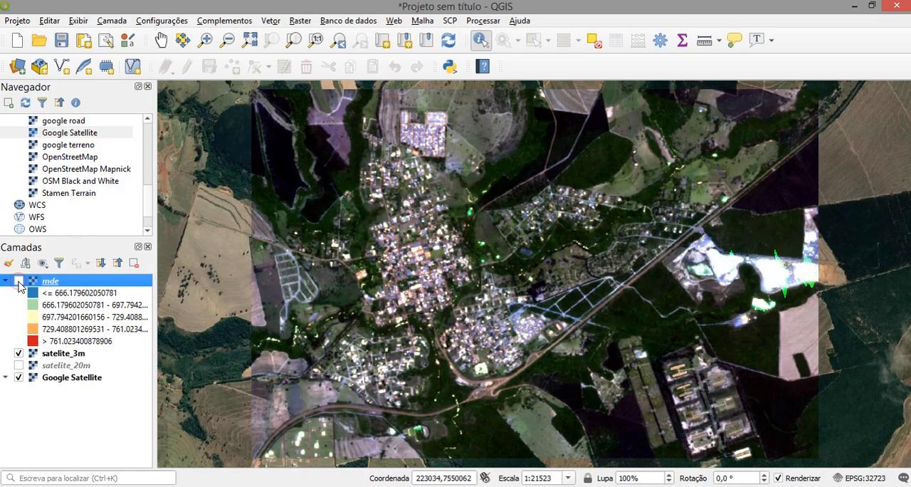
{"action": "left_click", "coordinate": [18, 354]}
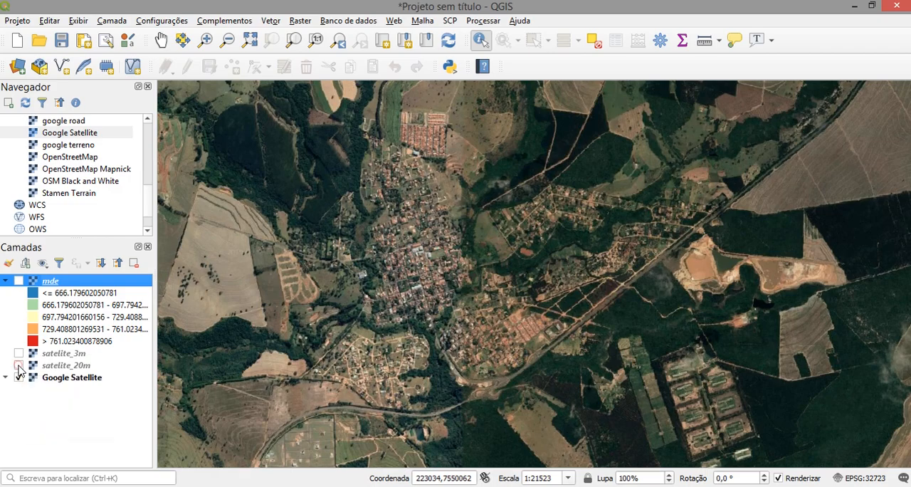
{"action": "left_click", "coordinate": [18, 366]}
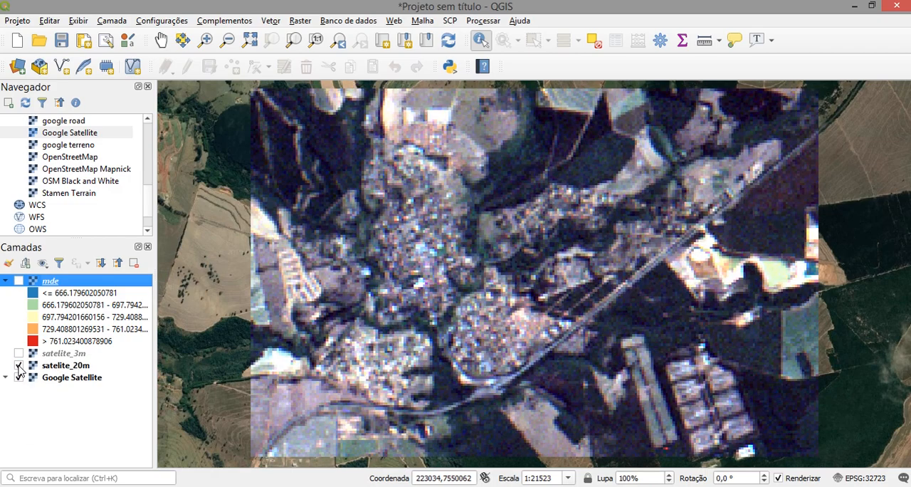
{"action": "left_click", "coordinate": [18, 366]}
{"action": "left_click", "coordinate": [19, 365]}
{"action": "left_click", "coordinate": [19, 366]}
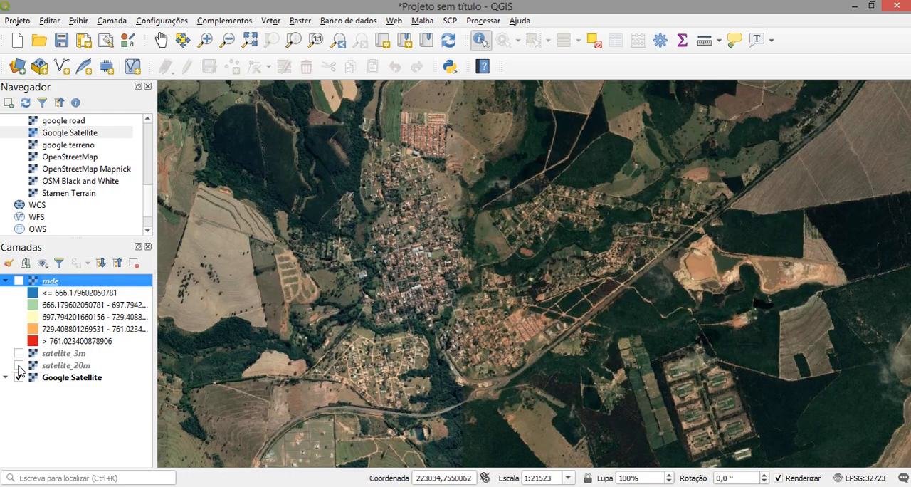
{"action": "left_click", "coordinate": [18, 354]}
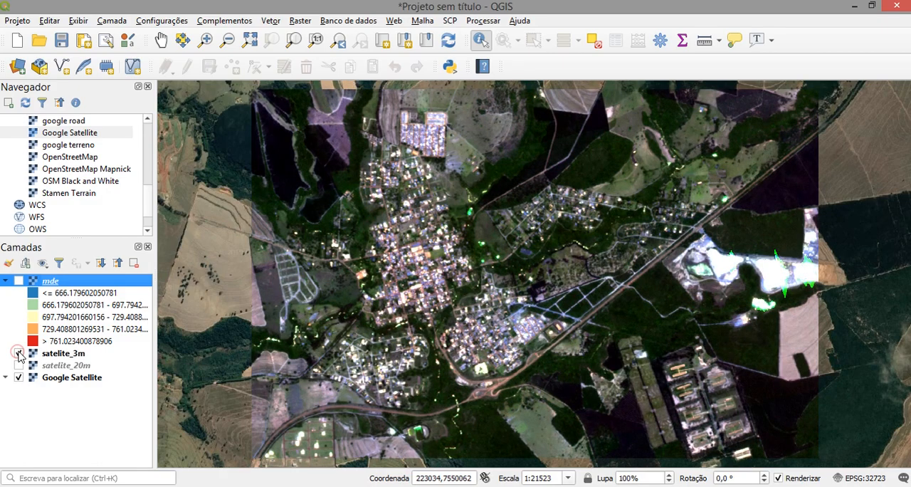
{"action": "left_click", "coordinate": [19, 354]}
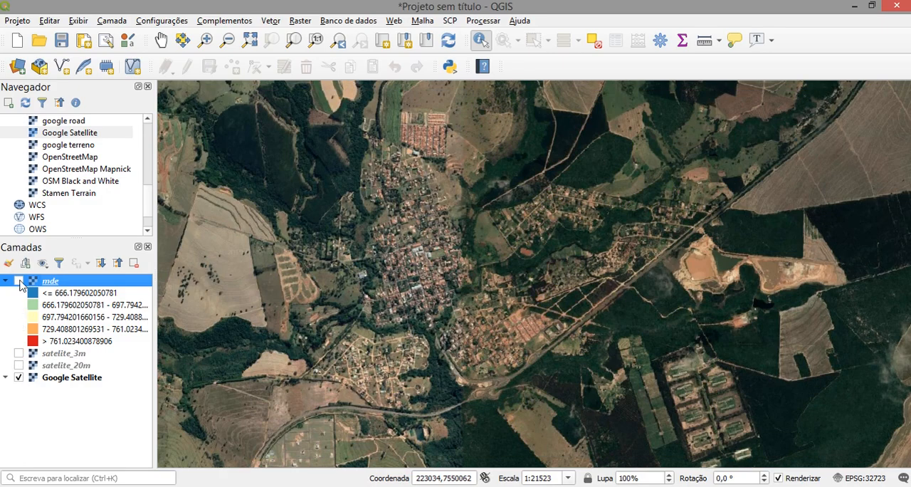
{"action": "left_click", "coordinate": [19, 281]}
{"action": "left_click", "coordinate": [18, 281]}
- Compare the detail of satelite_3m, satelite_20m and Google Satellite at close range over the urban blocks
{"action": "scroll", "coordinate": [468, 309], "scroll_direction": "up", "scroll_amount": 2}
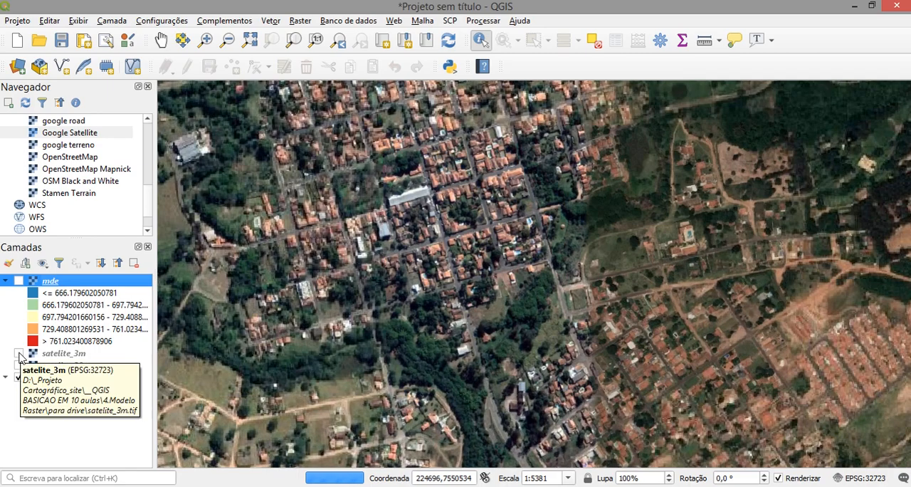
{"action": "left_click", "coordinate": [20, 355]}
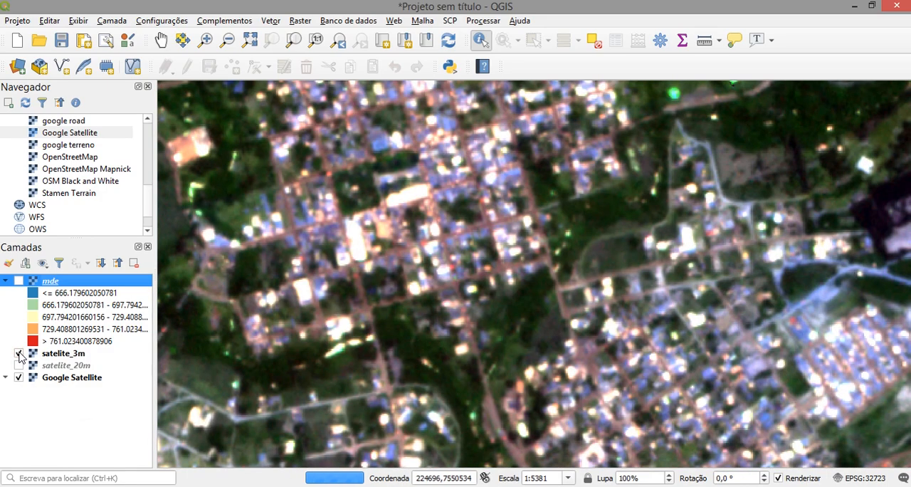
{"action": "left_click", "coordinate": [19, 354]}
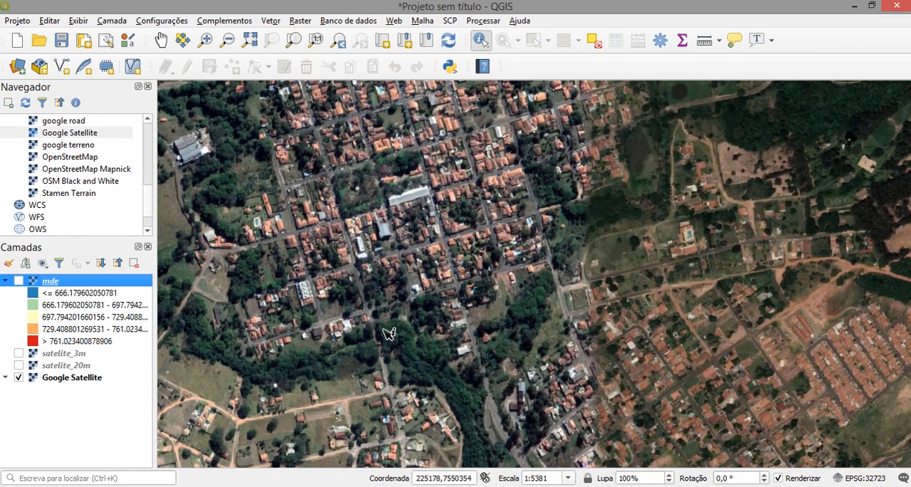
{"action": "left_click", "coordinate": [19, 366]}
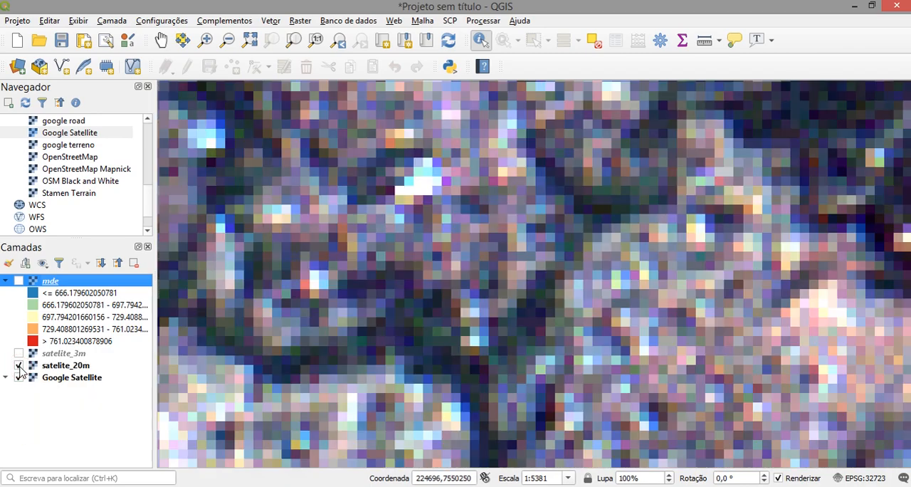
{"action": "left_click", "coordinate": [18, 365]}
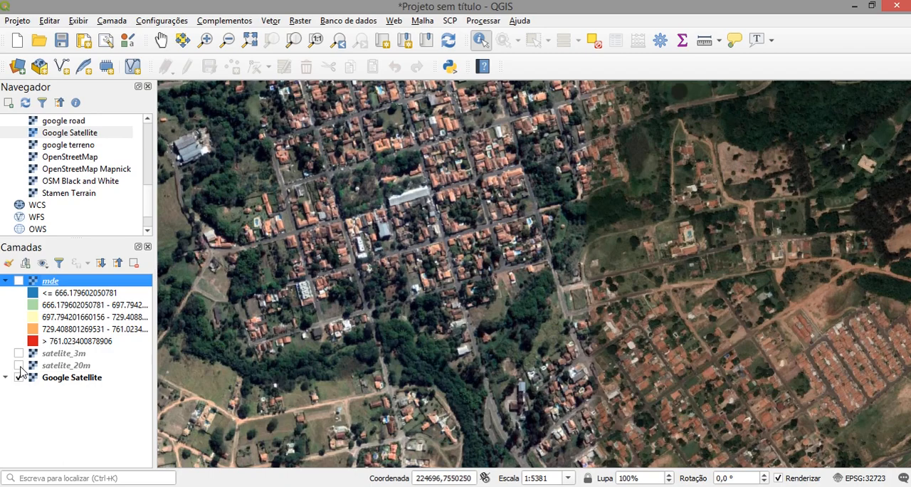
{"action": "left_click", "coordinate": [19, 354]}
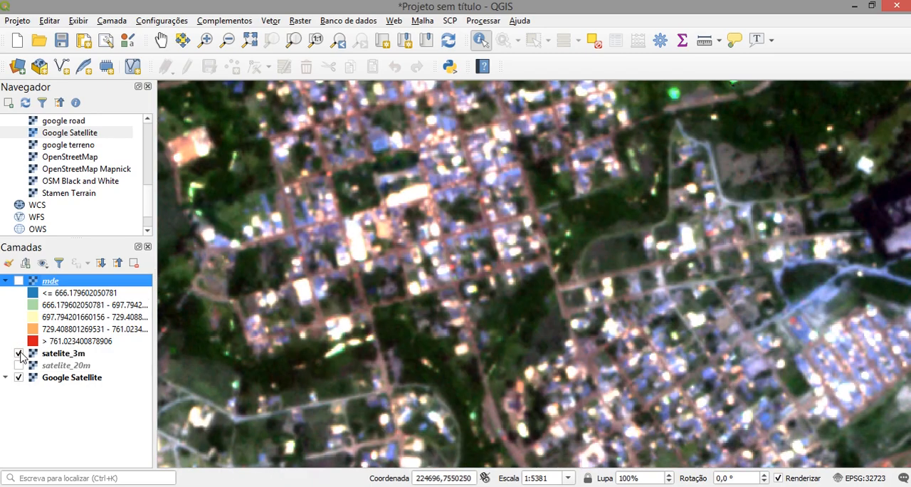
{"action": "left_click", "coordinate": [19, 353]}
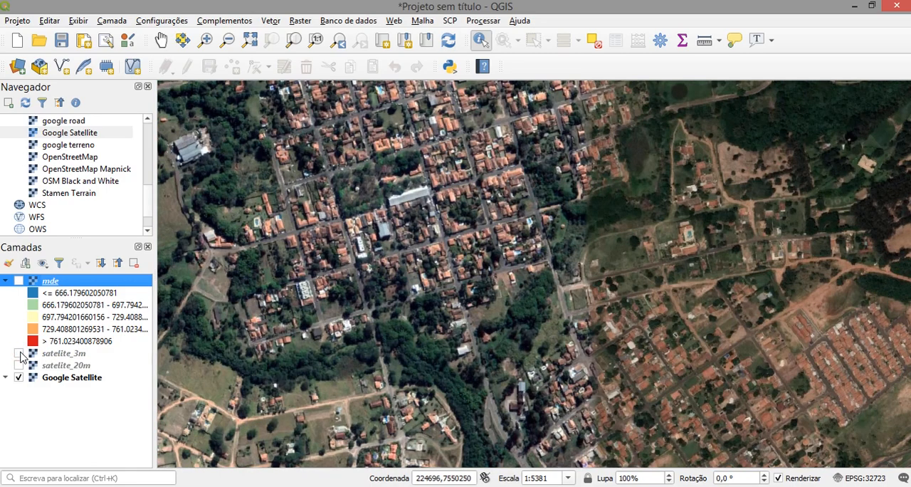
- Show satelite_3m and satelite_20m together over Google Satellite and view their whole extent against the surroundings
{"action": "left_click", "coordinate": [19, 354]}
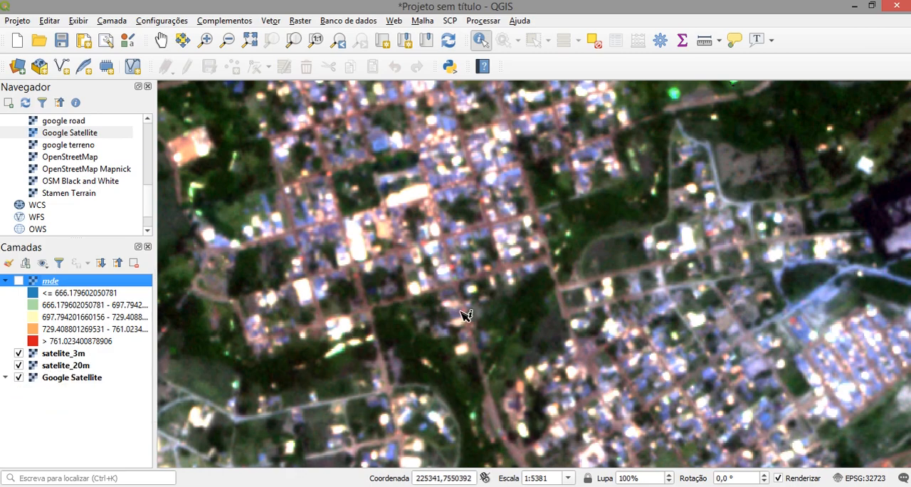
{"action": "scroll", "coordinate": [464, 315], "scroll_direction": "down", "scroll_amount": 1}
{"action": "scroll", "coordinate": [464, 321], "scroll_direction": "down", "scroll_amount": 2}
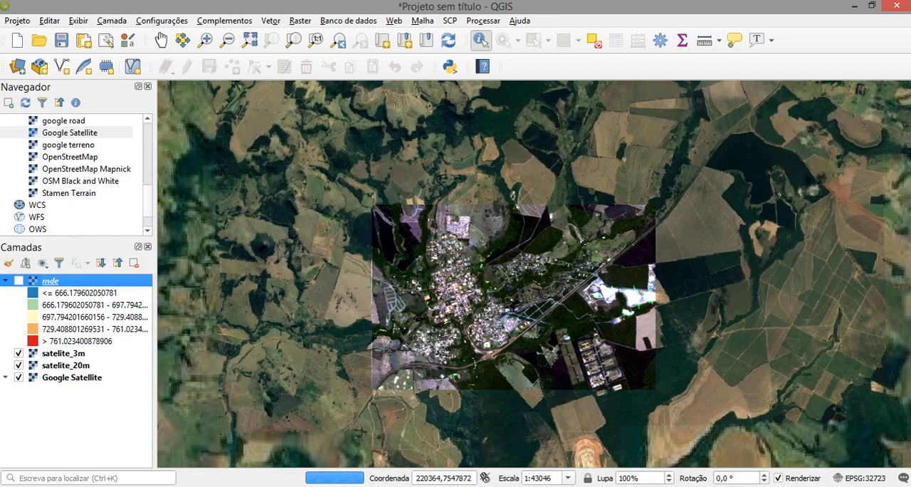
- Set the map scale to 1:50000 and hide satelite_3m and satelite_20m in turn, leaving only the Google Satellite basemap shown
{"action": "left_click", "coordinate": [569, 478]}
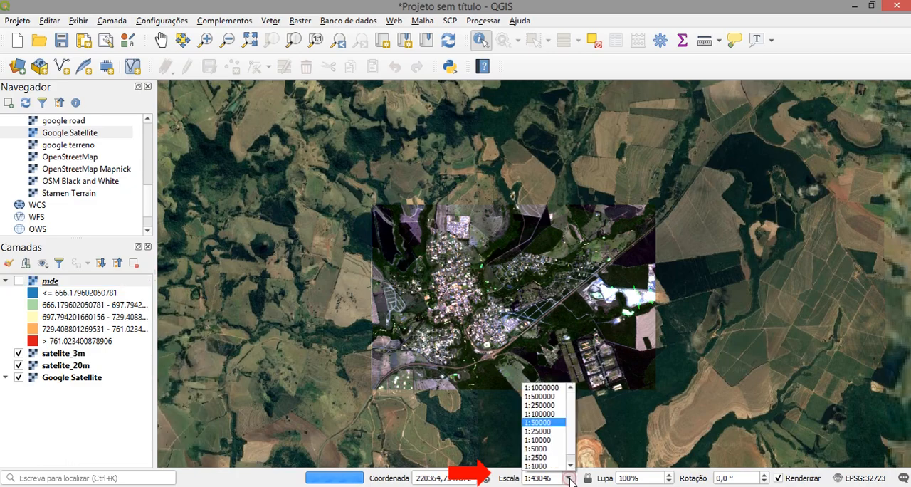
{"action": "left_click", "coordinate": [538, 423]}
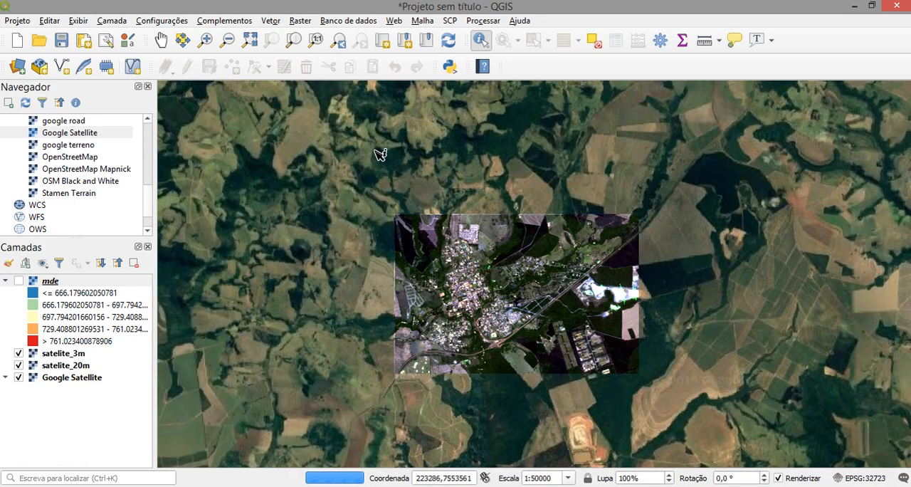
{"action": "left_click", "coordinate": [19, 353]}
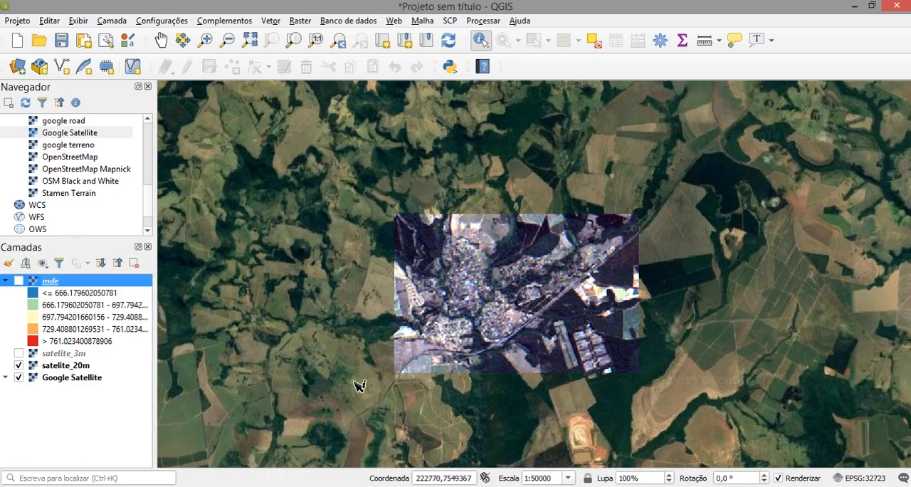
{"action": "left_click", "coordinate": [19, 366]}
{"action": "left_click", "coordinate": [18, 366]}
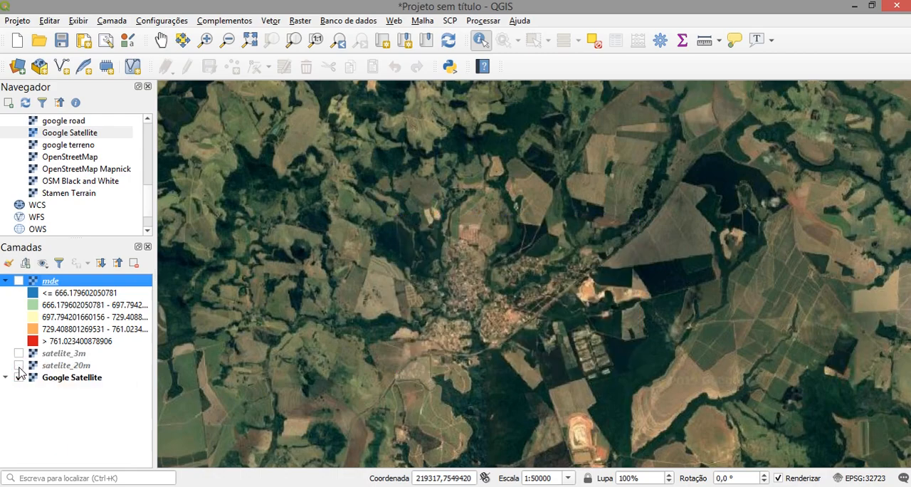
- Show satelite_20m, satelite_3m and the classified mde layer again, one after another, over the Google Satellite basemap
{"action": "left_click", "coordinate": [18, 366]}
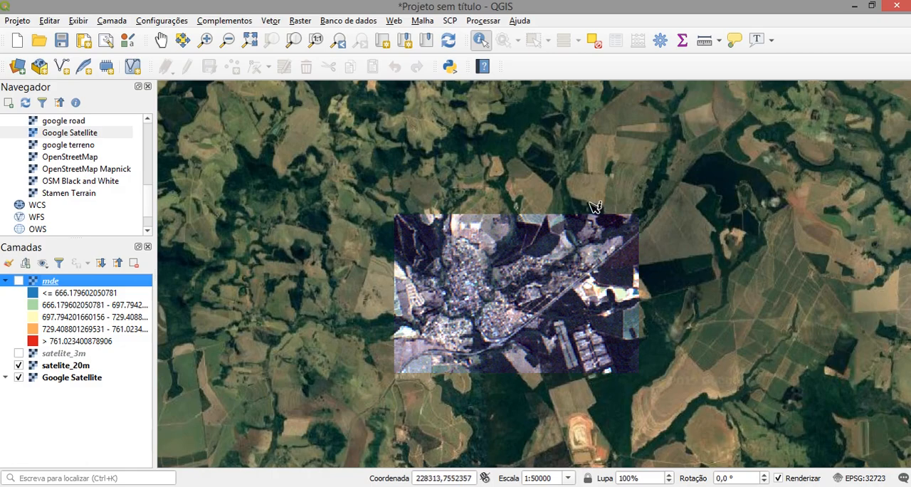
{"action": "left_click", "coordinate": [19, 353]}
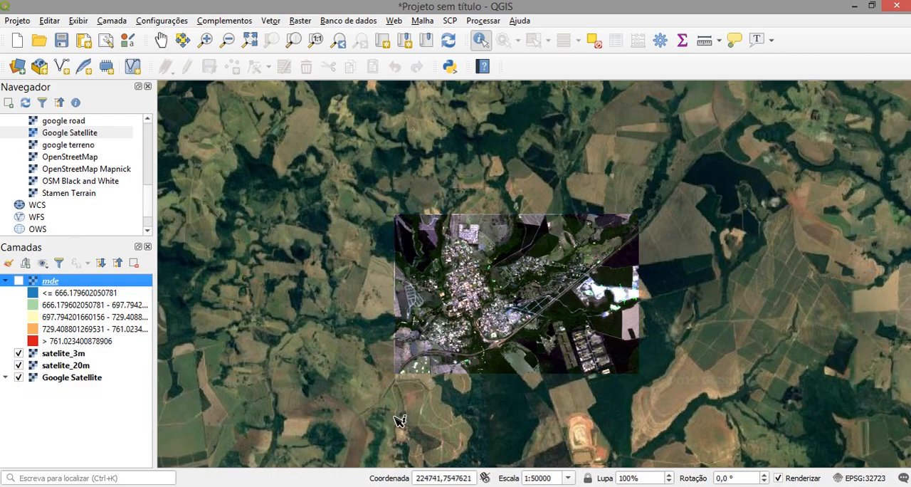
{"action": "left_click", "coordinate": [18, 281]}
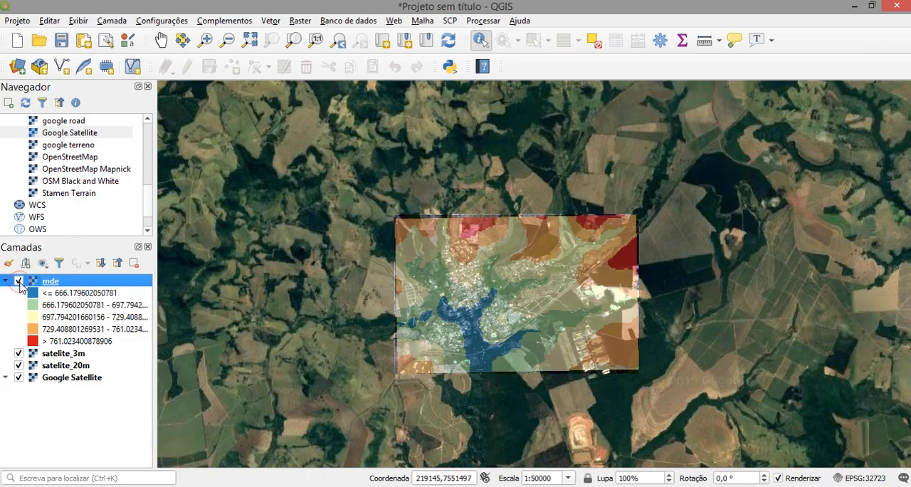